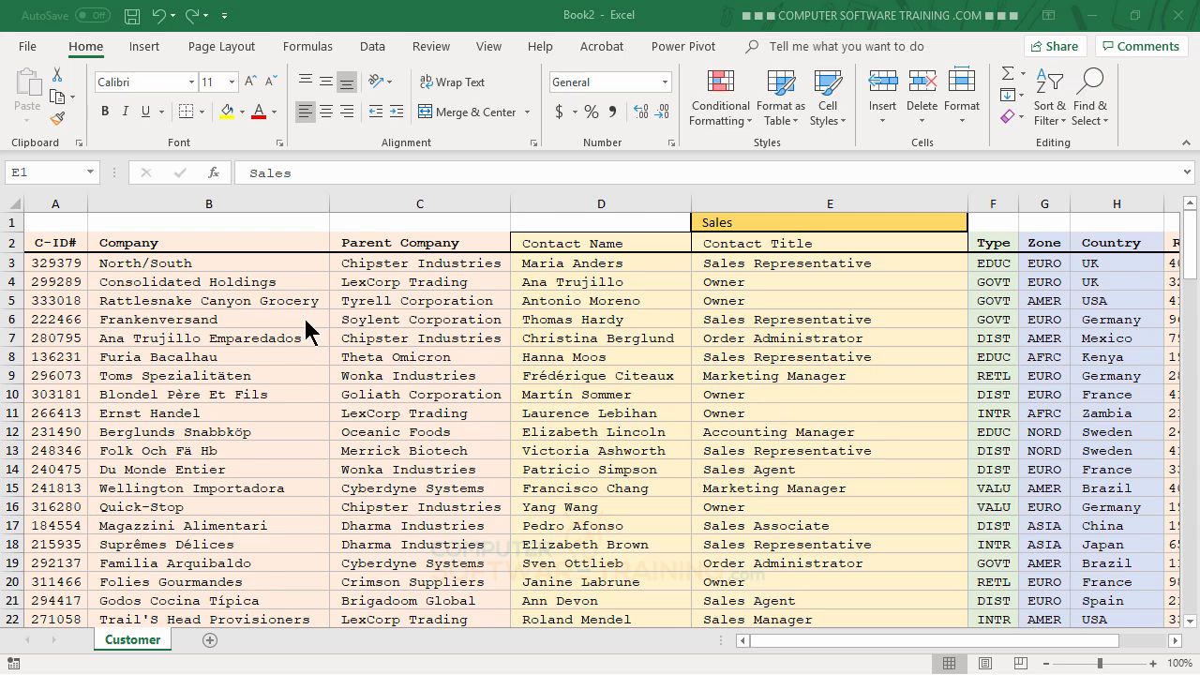
- Start a new formula-based conditional formatting rule for the customer records in A3:I92
left_click(41, 262)
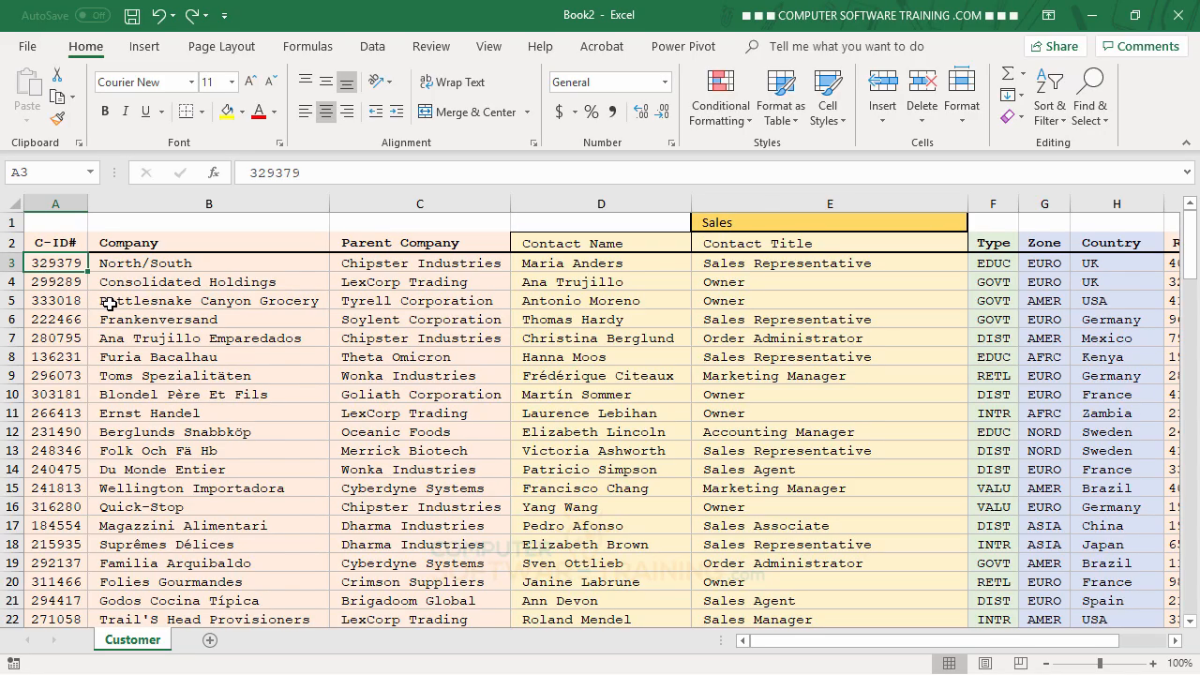
key("ctrl+shift+Right")
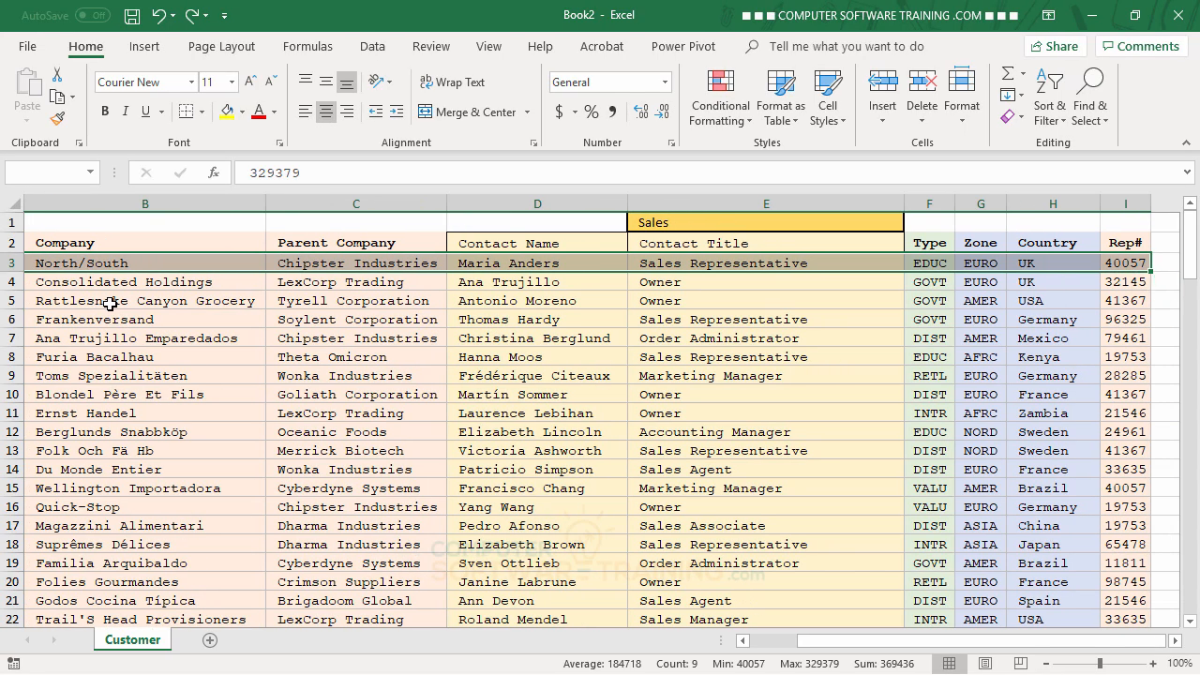
key("ctrl+shift+Down")
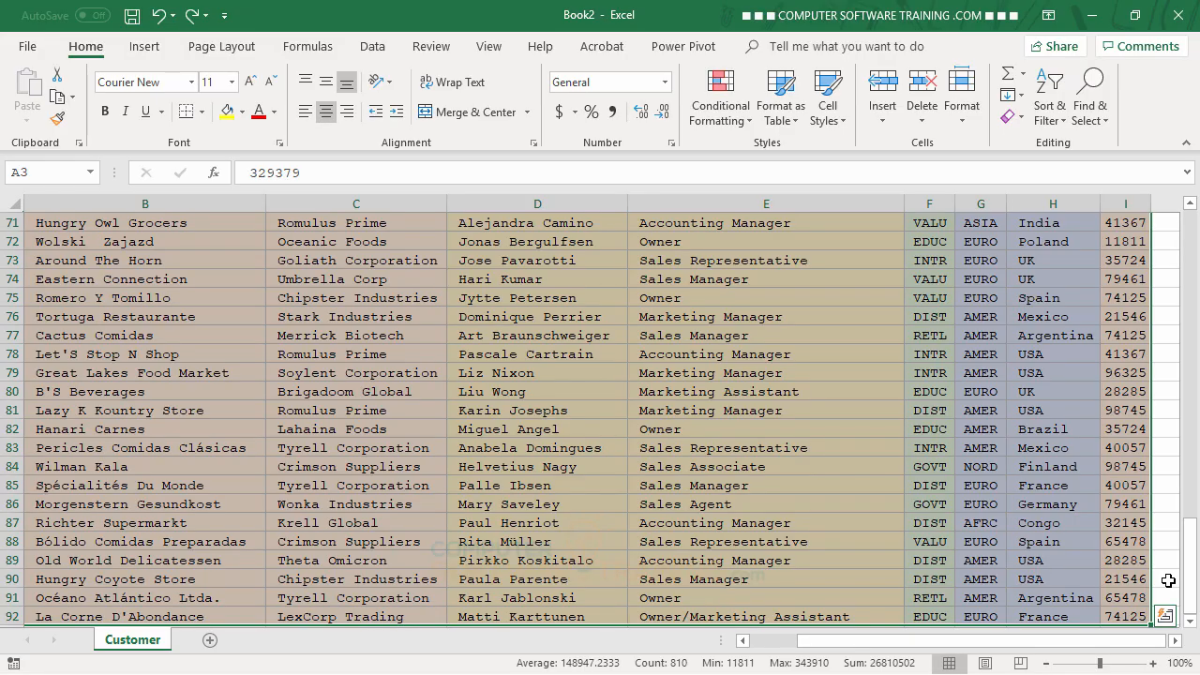
left_click_drag(1191, 561, 1193, 229)
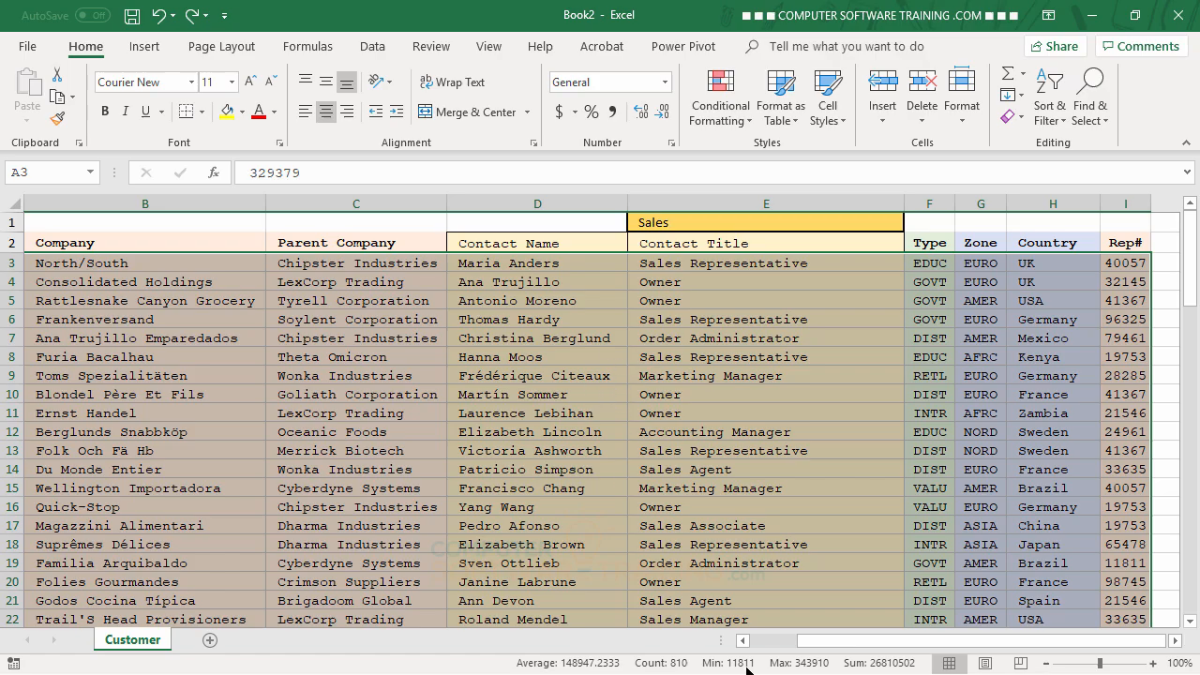
left_click(723, 122)
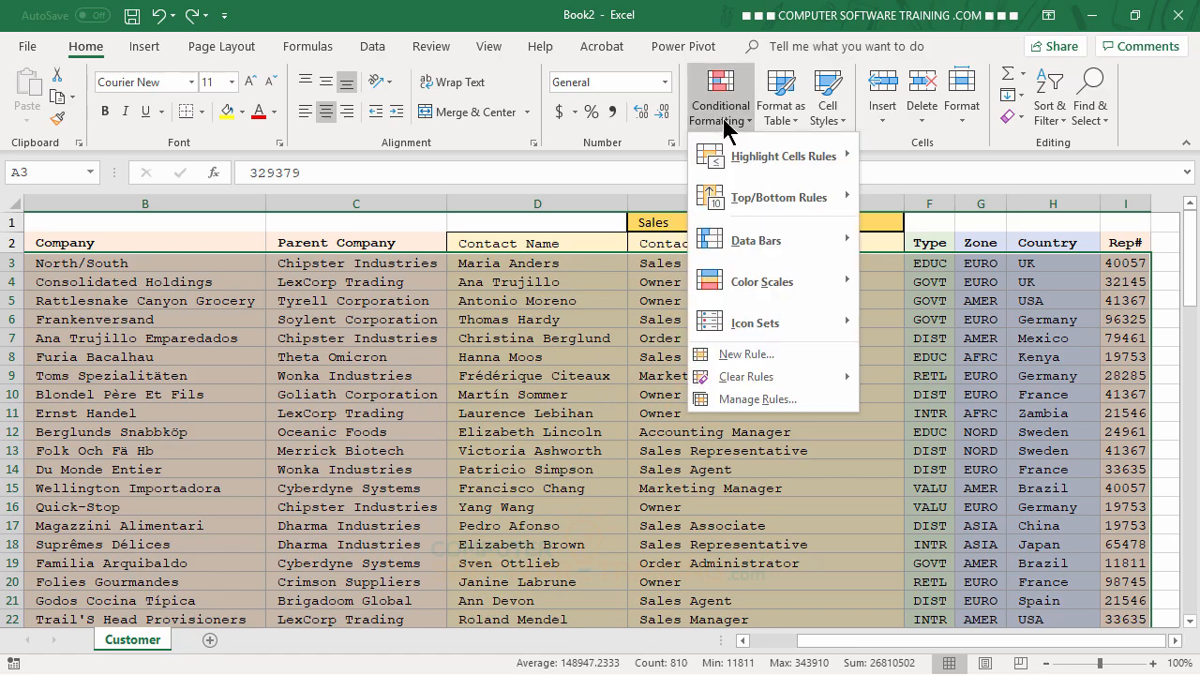
left_click(742, 352)
left_click(155, 251)
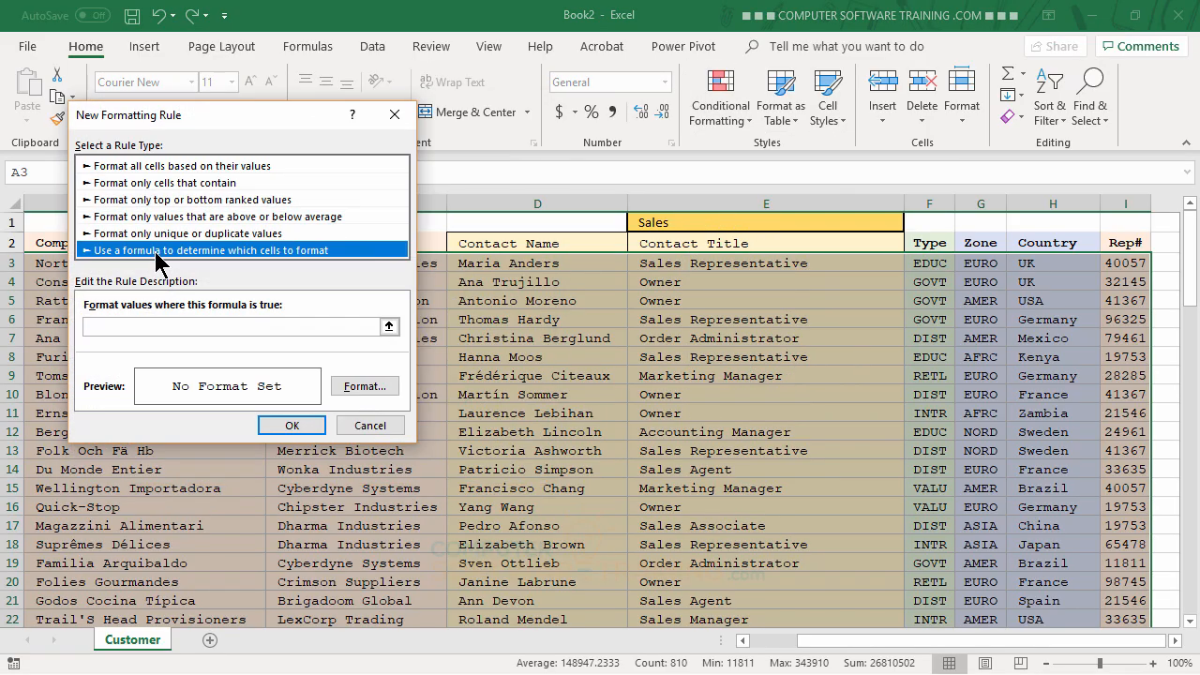
- Enter =SEARCH($E$1,$E3)>0 as the rule's formula so it looks for the E1 term in each contact title
left_click(123, 325)
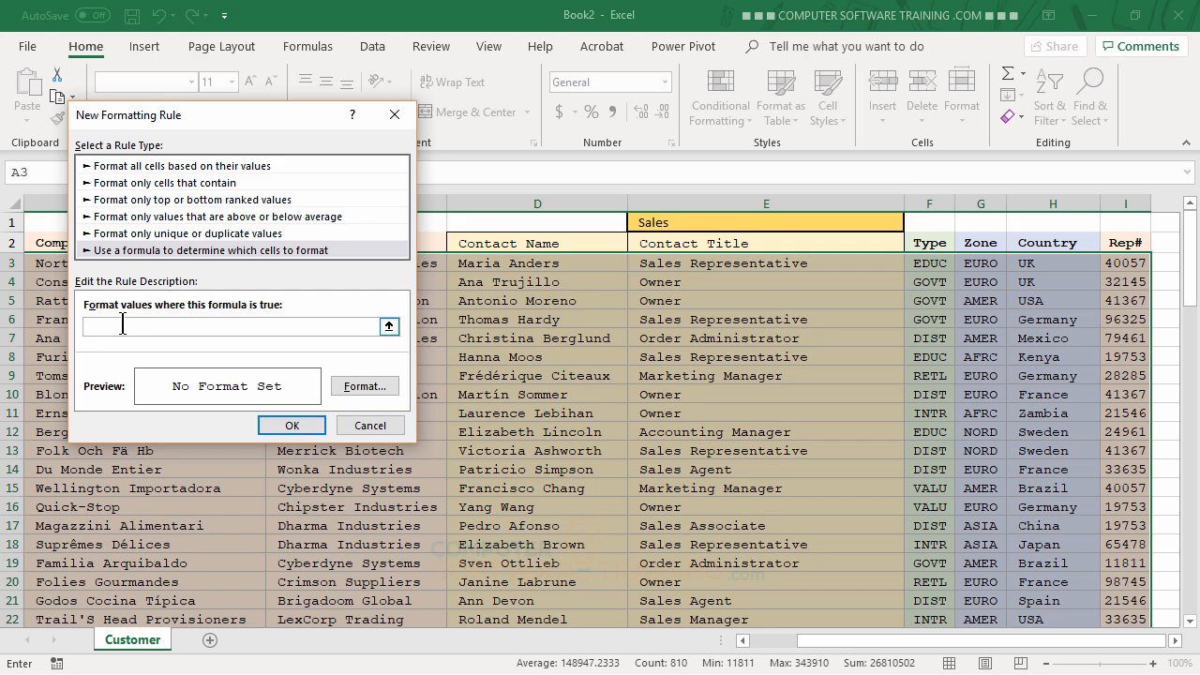
type("=SEARCH(")
key("BackSpace")
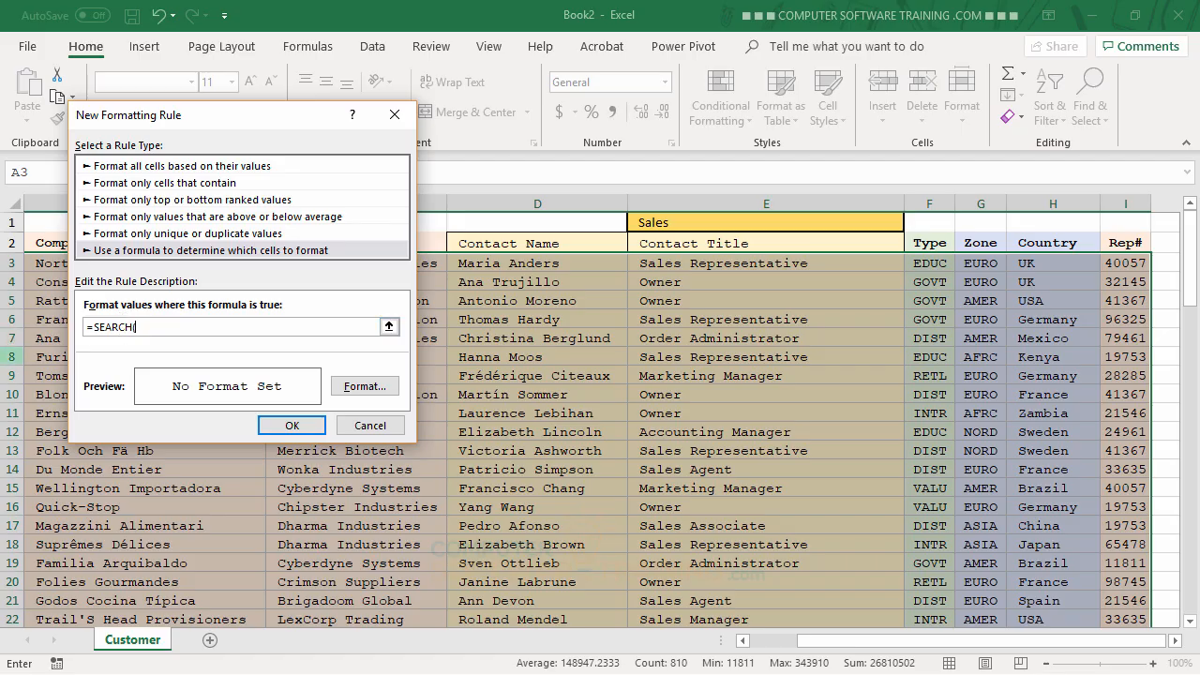
left_click(672, 222)
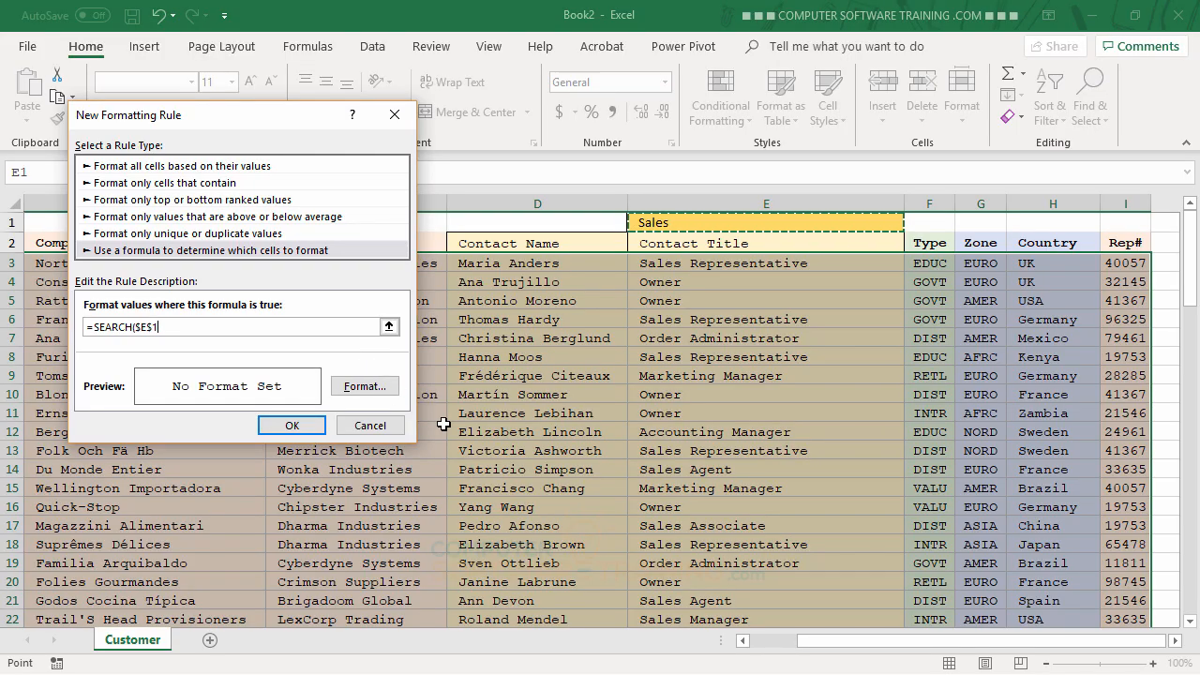
type(",")
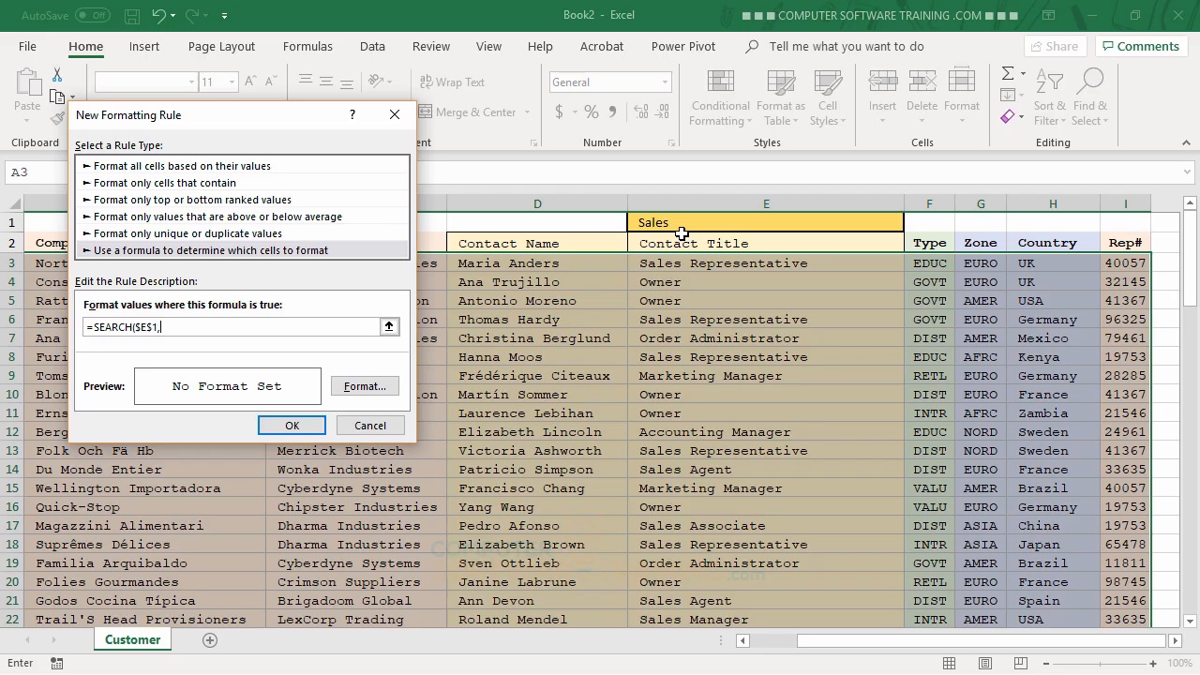
type("$E3")
type(")>0")
- Give the rule a very light orange background fill and apply it to the selected records
left_click(363, 387)
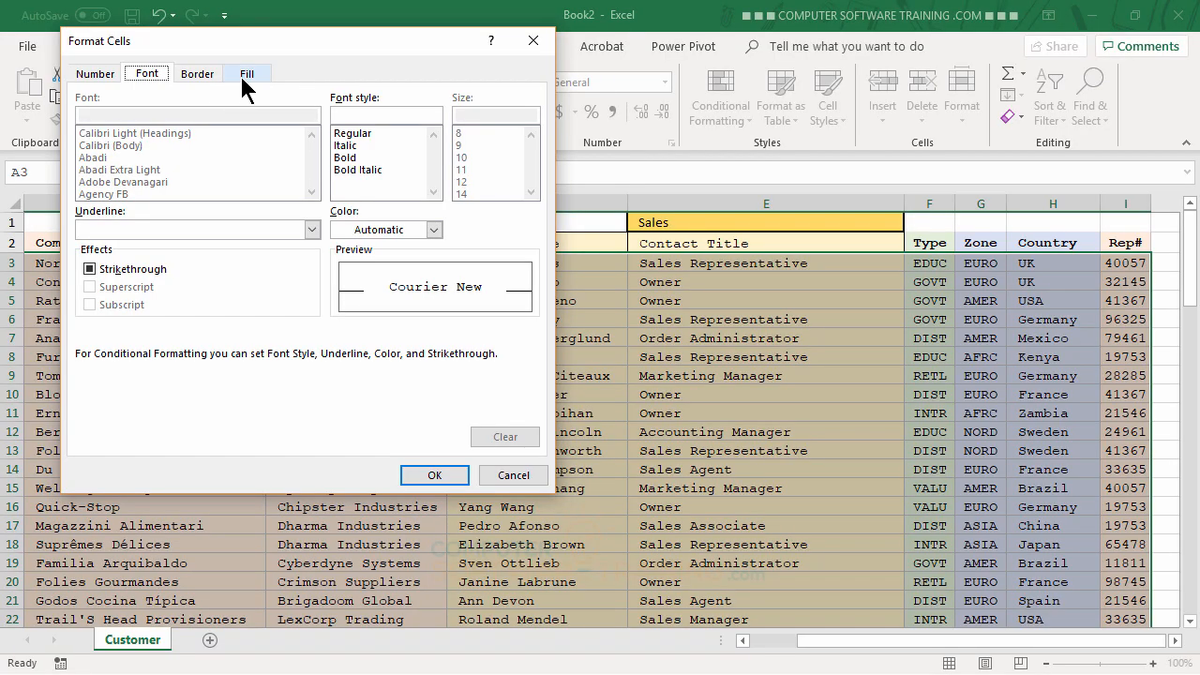
left_click(242, 85)
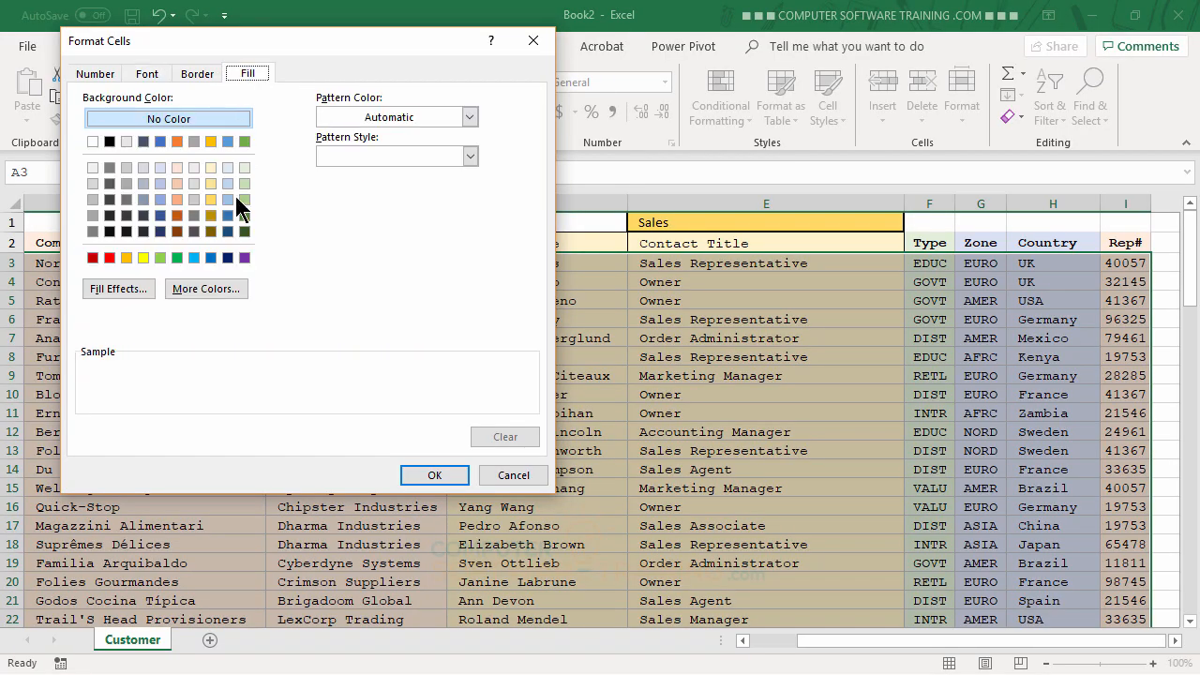
left_click(177, 168)
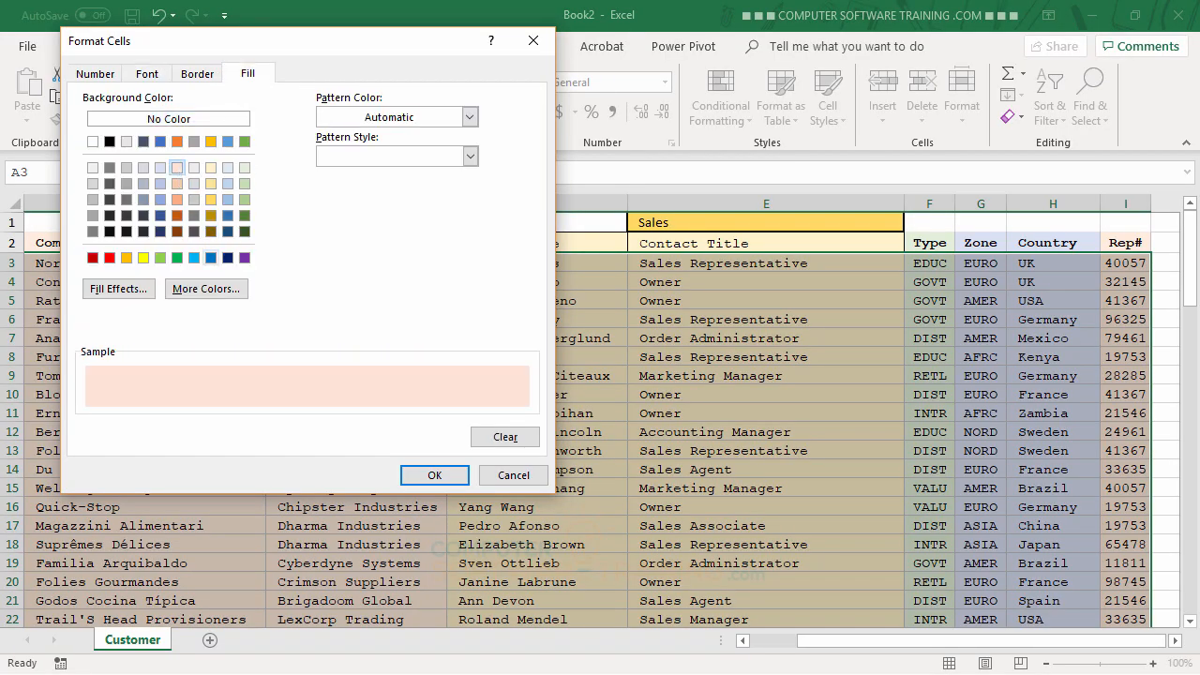
left_click(429, 476)
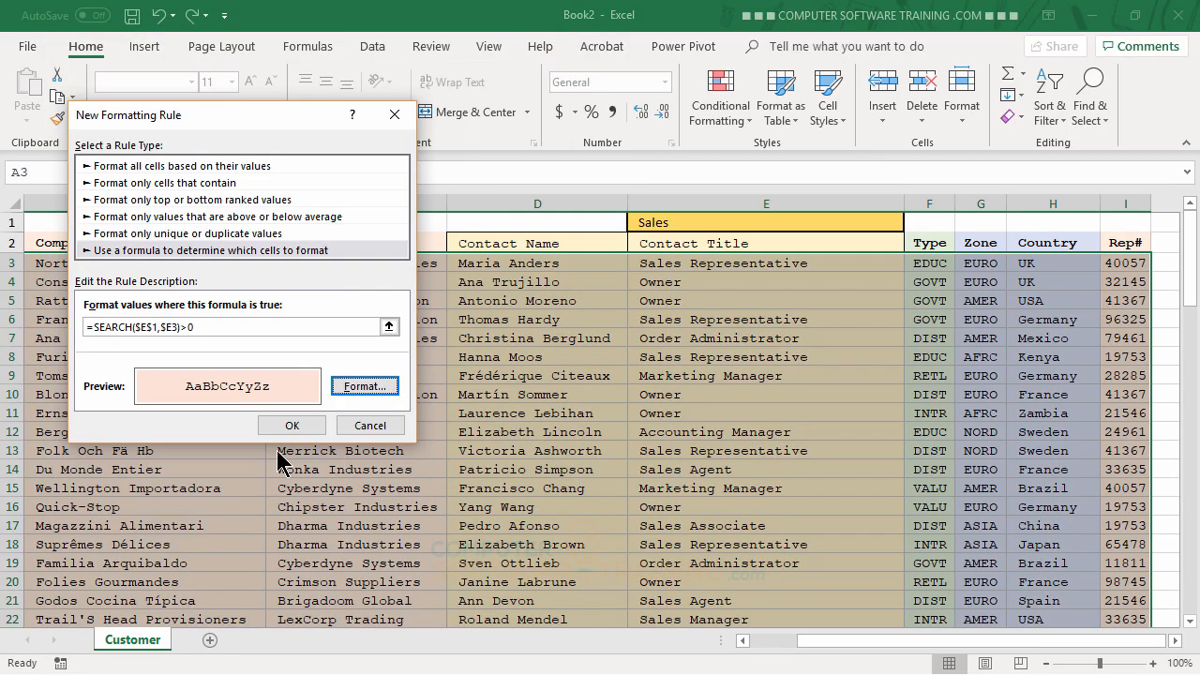
left_click(291, 425)
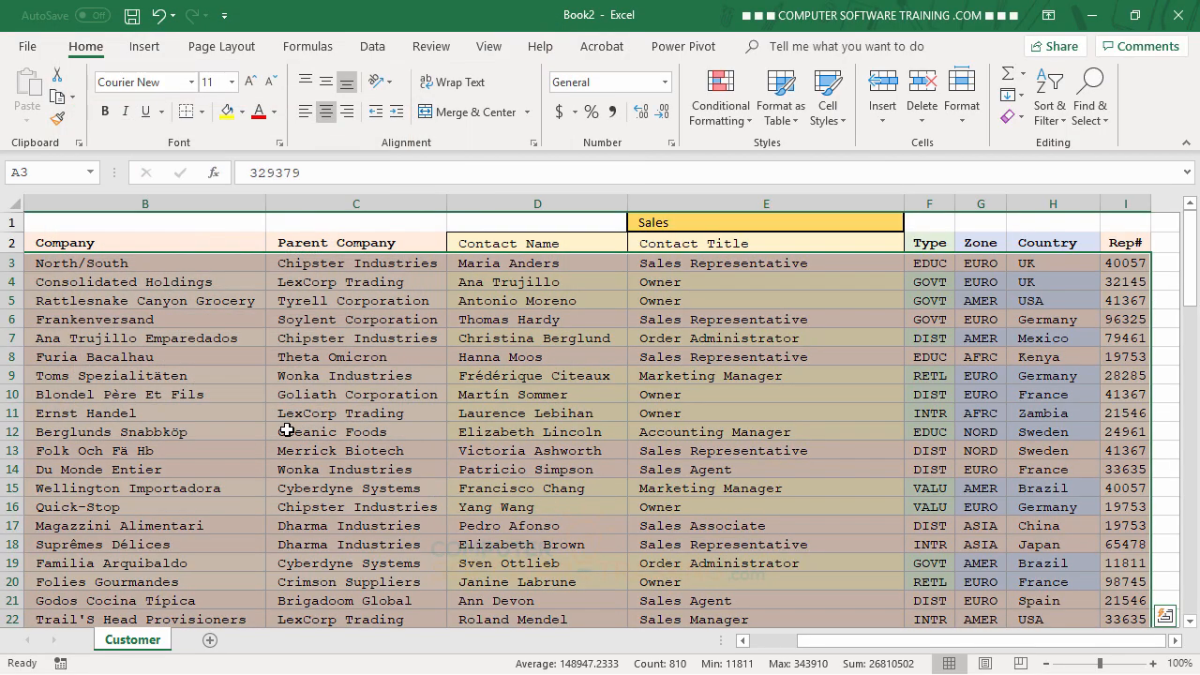
- Edit the existing conditional formatting rule to use a medium gold fill matching cell E1, and apply the change
left_click(608, 436)
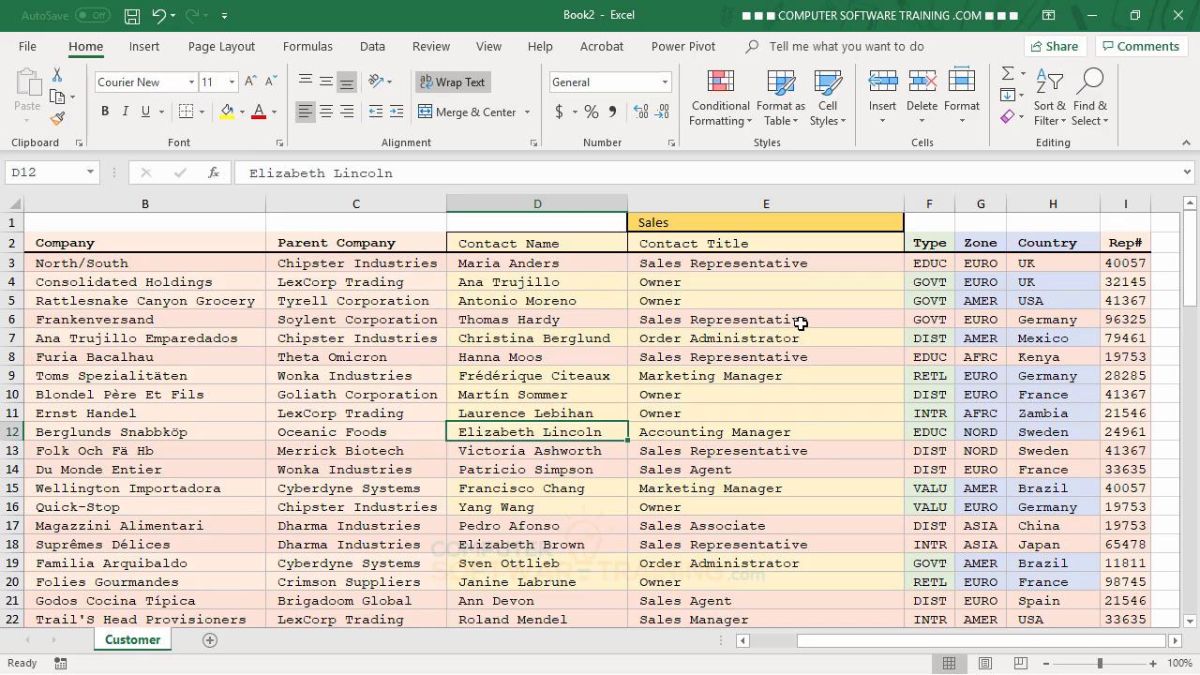
left_click(729, 120)
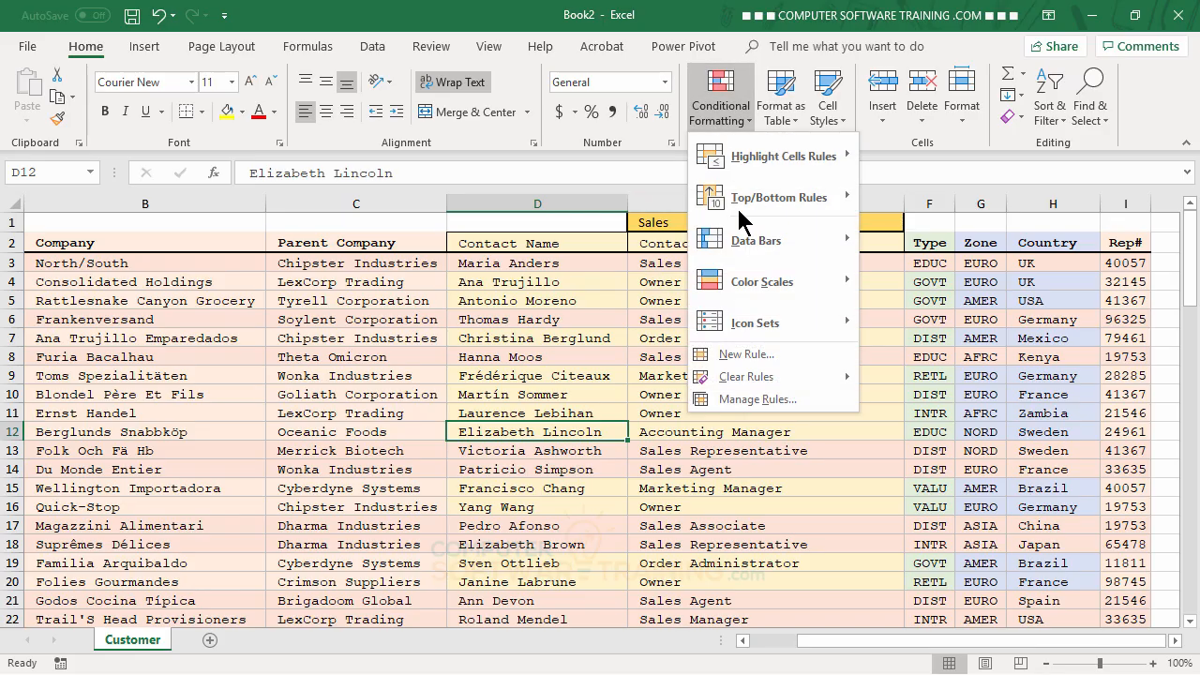
left_click(755, 399)
left_click(201, 263)
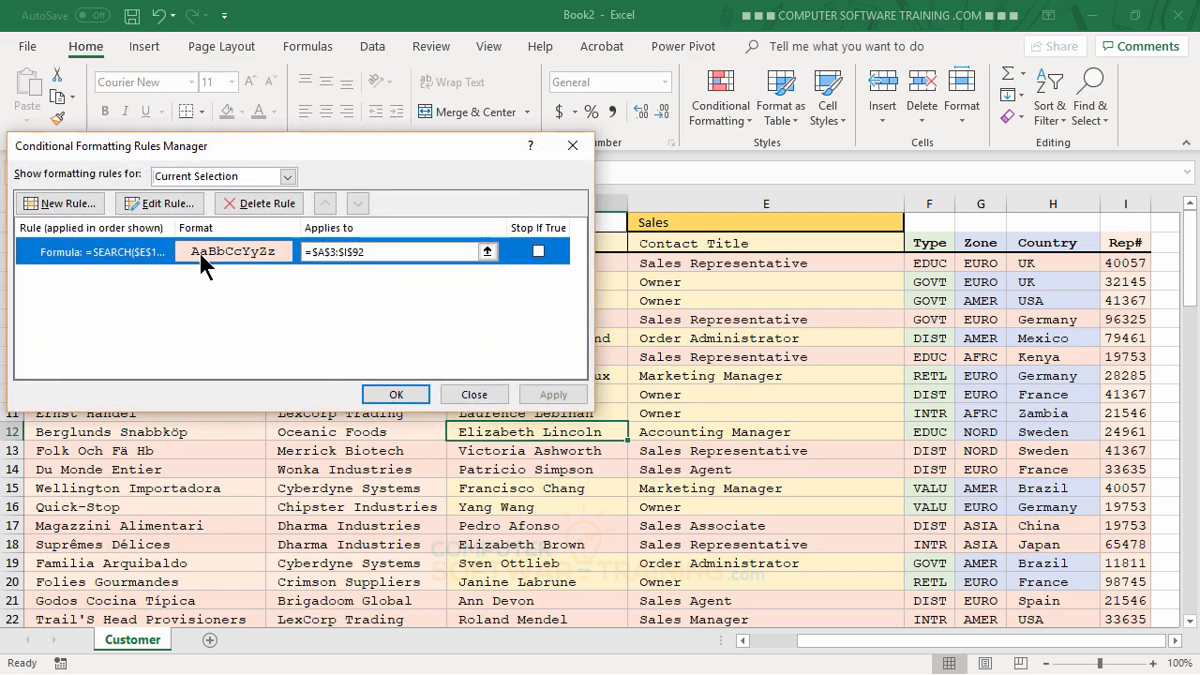
double_click(202, 262)
left_click(418, 386)
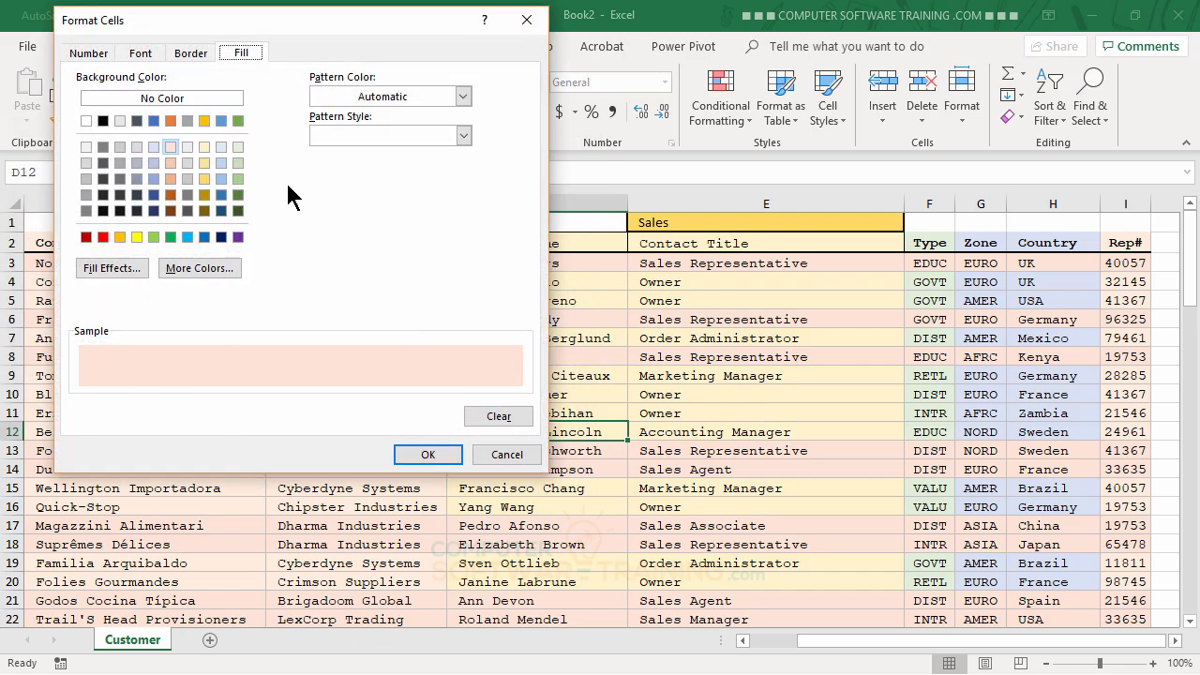
left_click(202, 179)
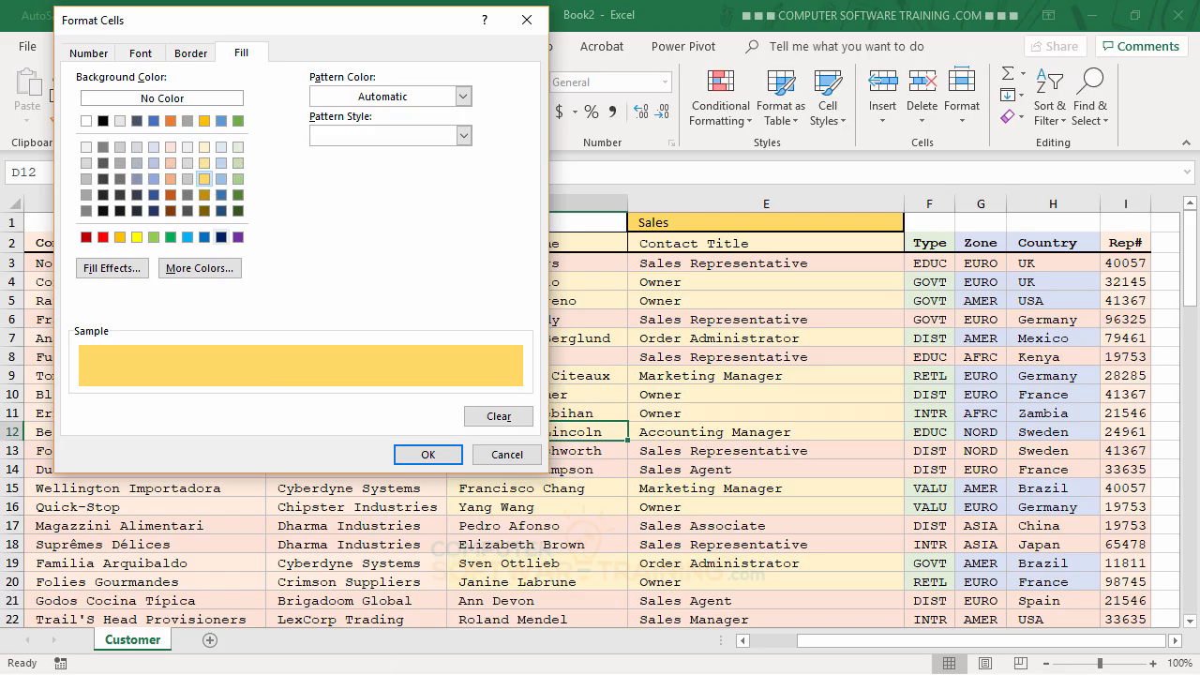
left_click(428, 456)
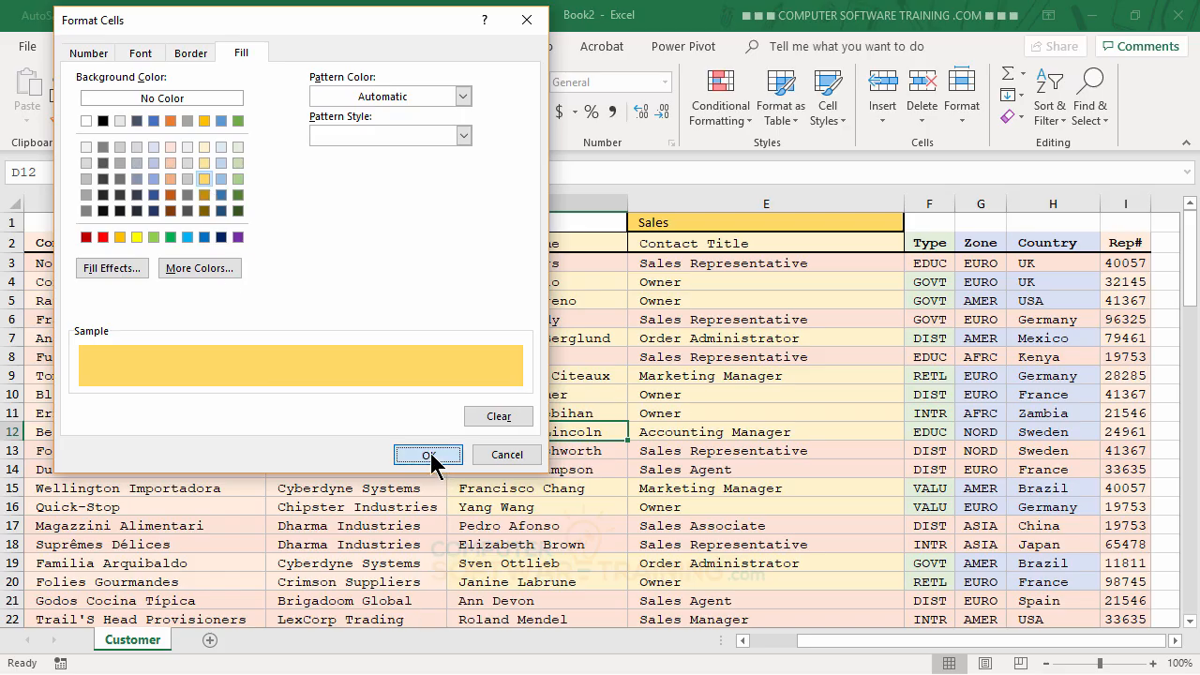
left_click(352, 429)
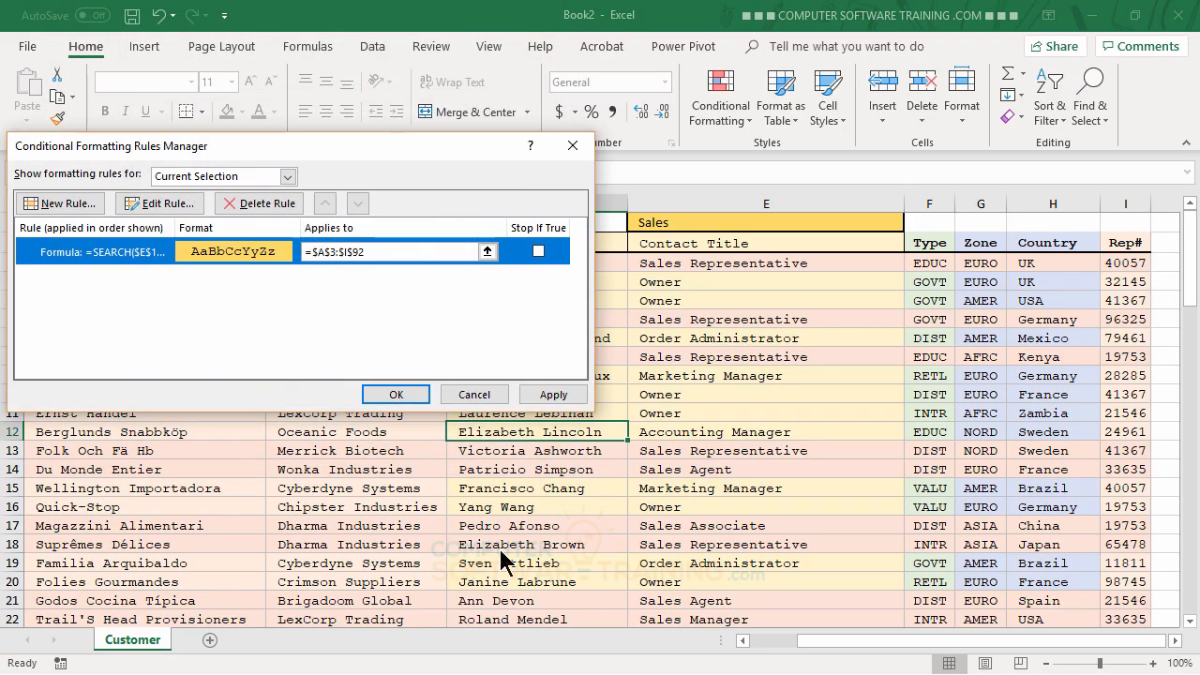
left_click(392, 392)
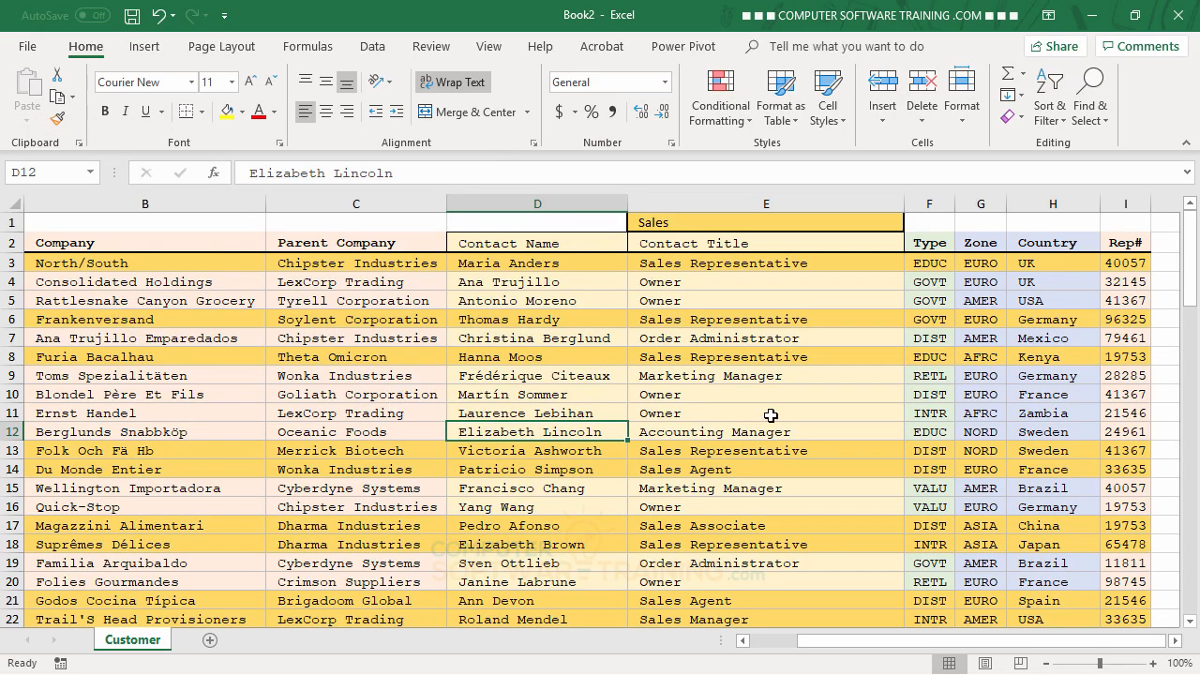
- Test the row highlighting by entering the search terms "rep" and "a" in cell E1, one after the other
left_click(768, 414)
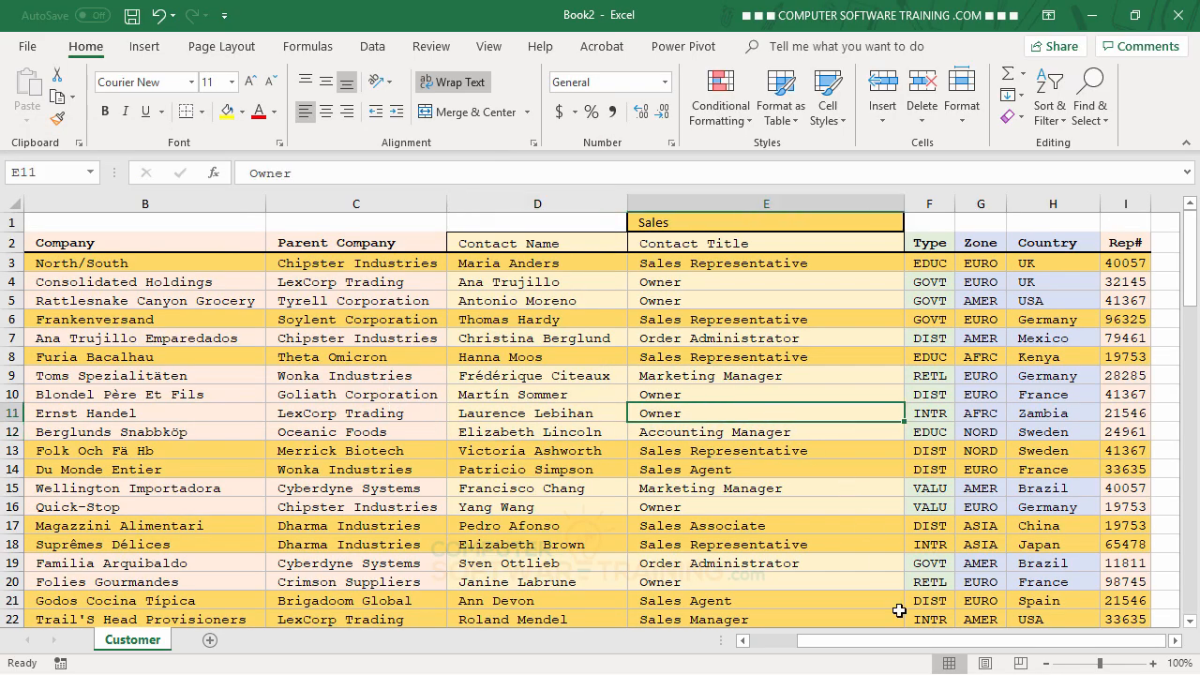
left_click(667, 223)
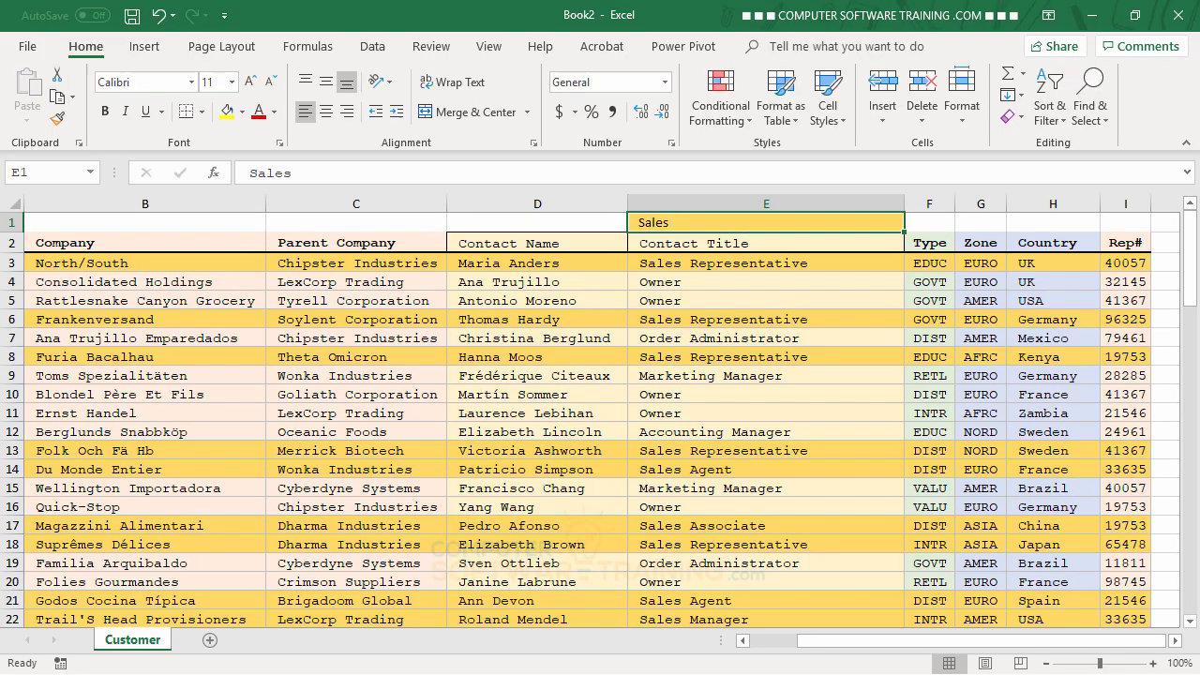
type("rep")
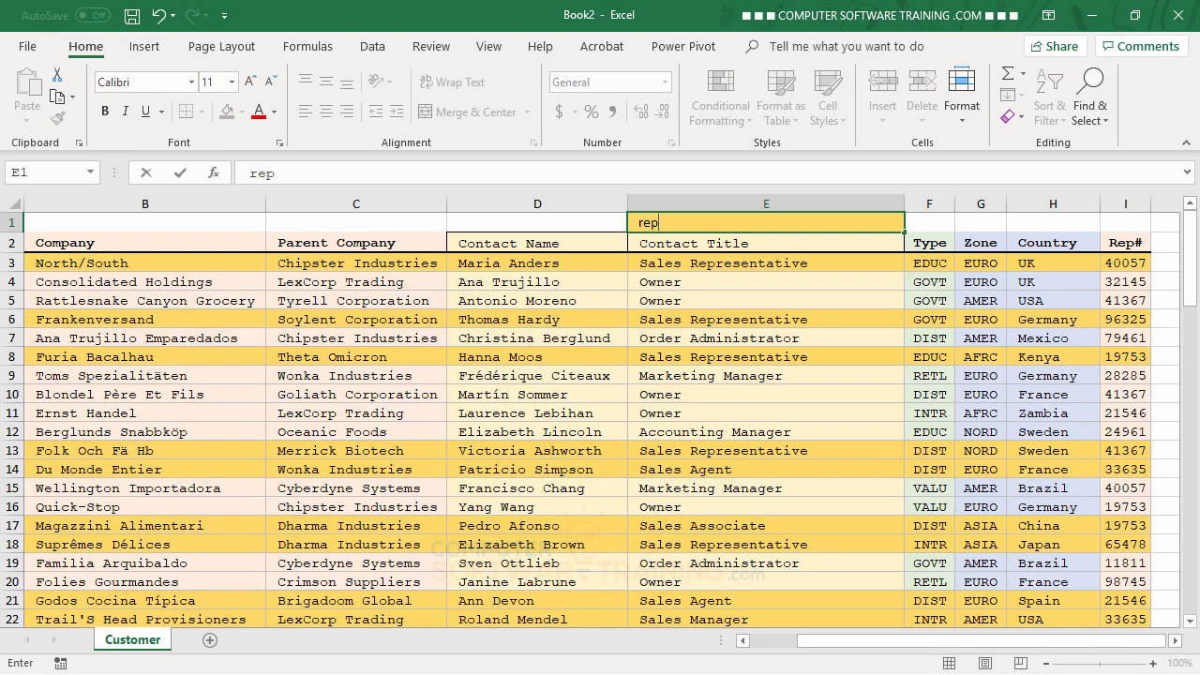
key("Return")
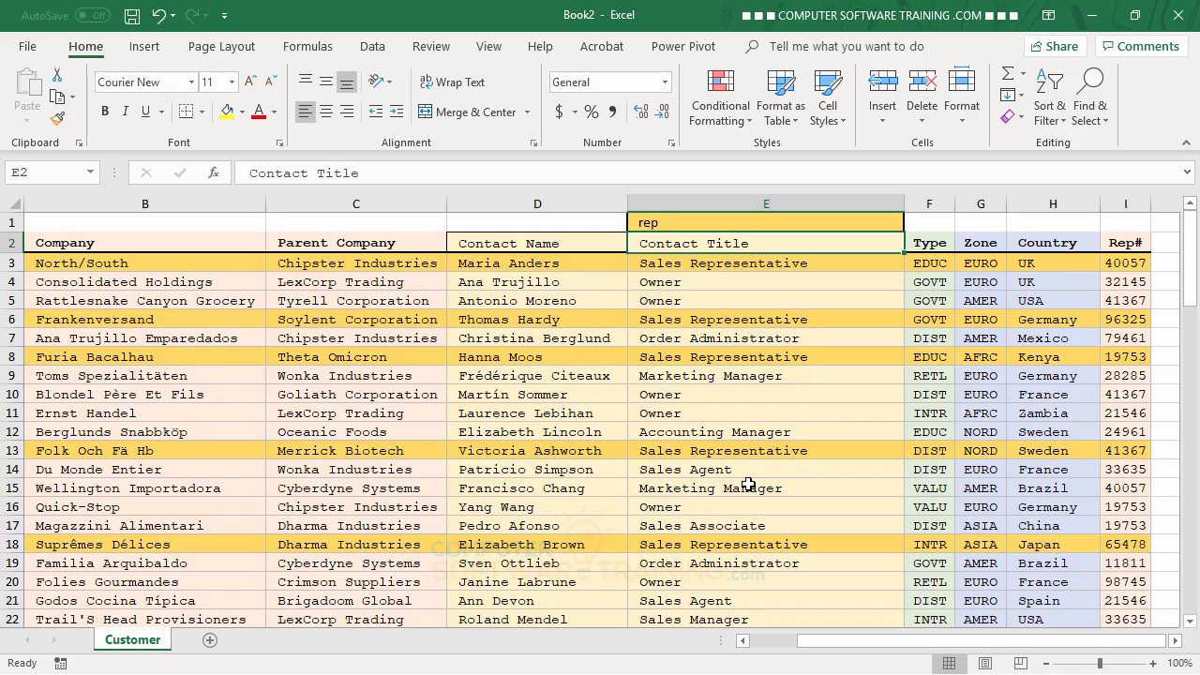
left_click(674, 218)
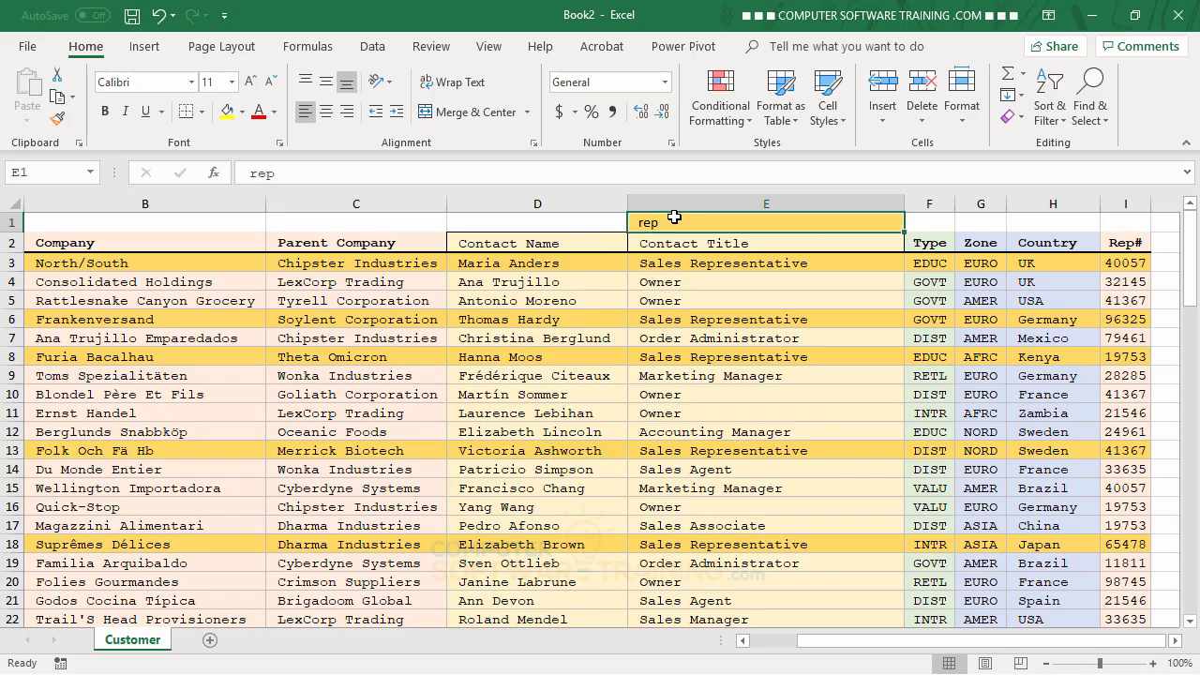
type("a")
key("Return")
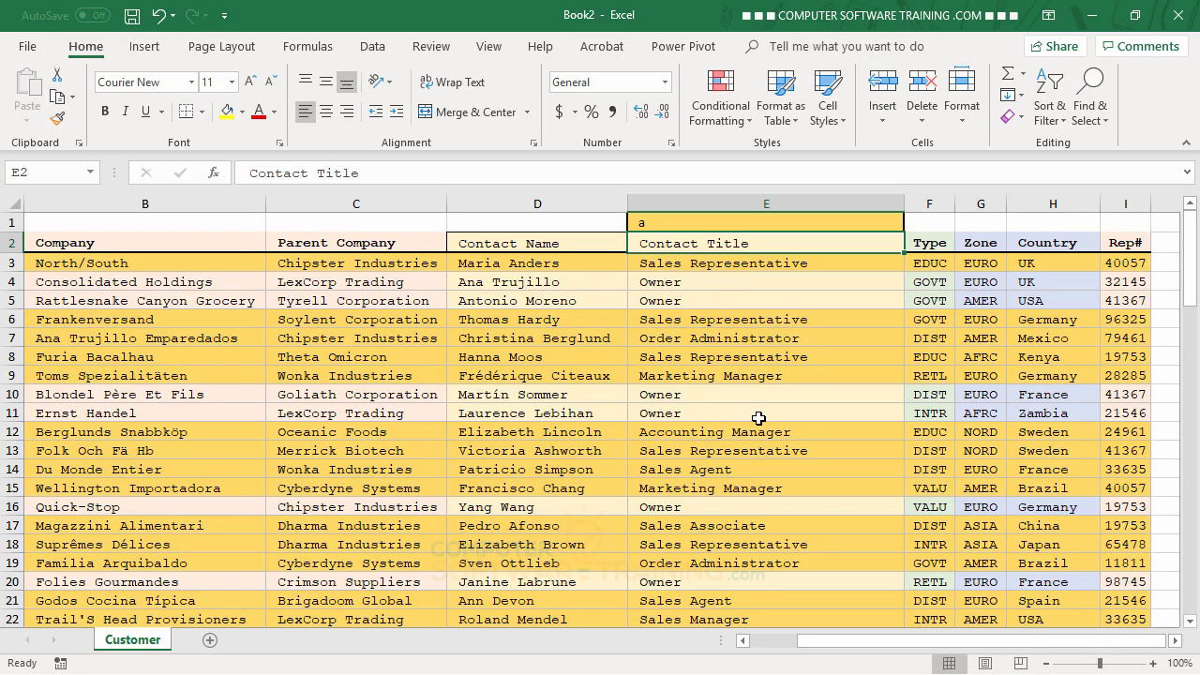
- Clear all conditional formatting rules from the entire Customer sheet
key("ctrl+c")
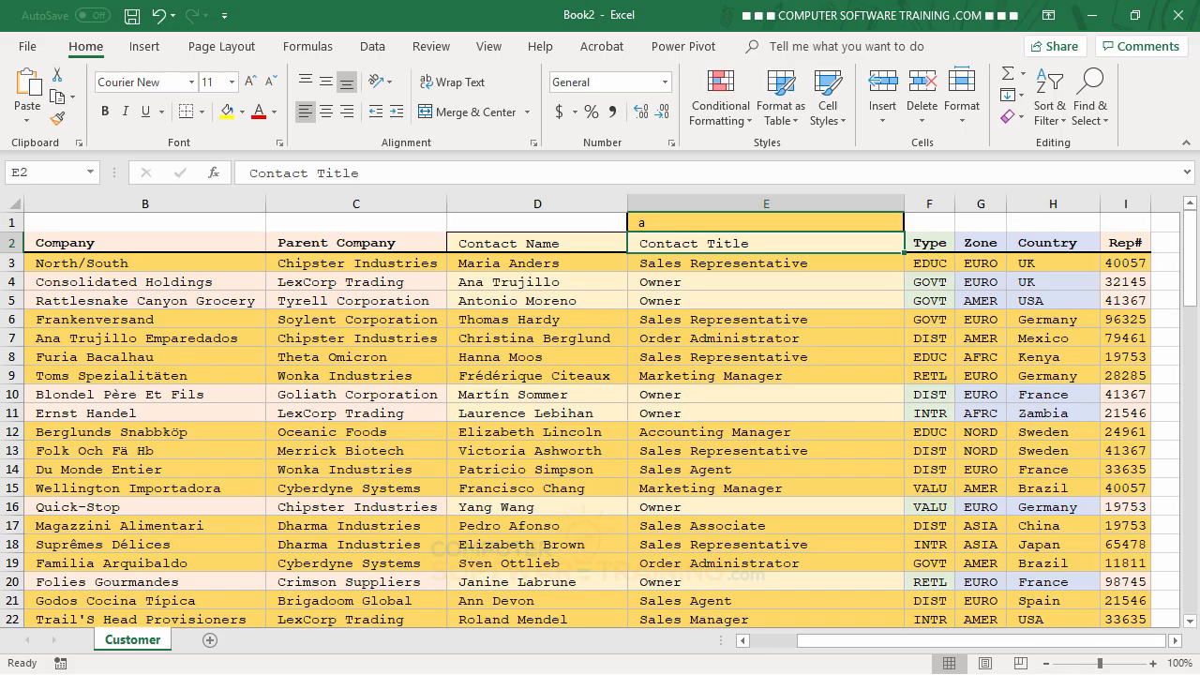
left_click(506, 338)
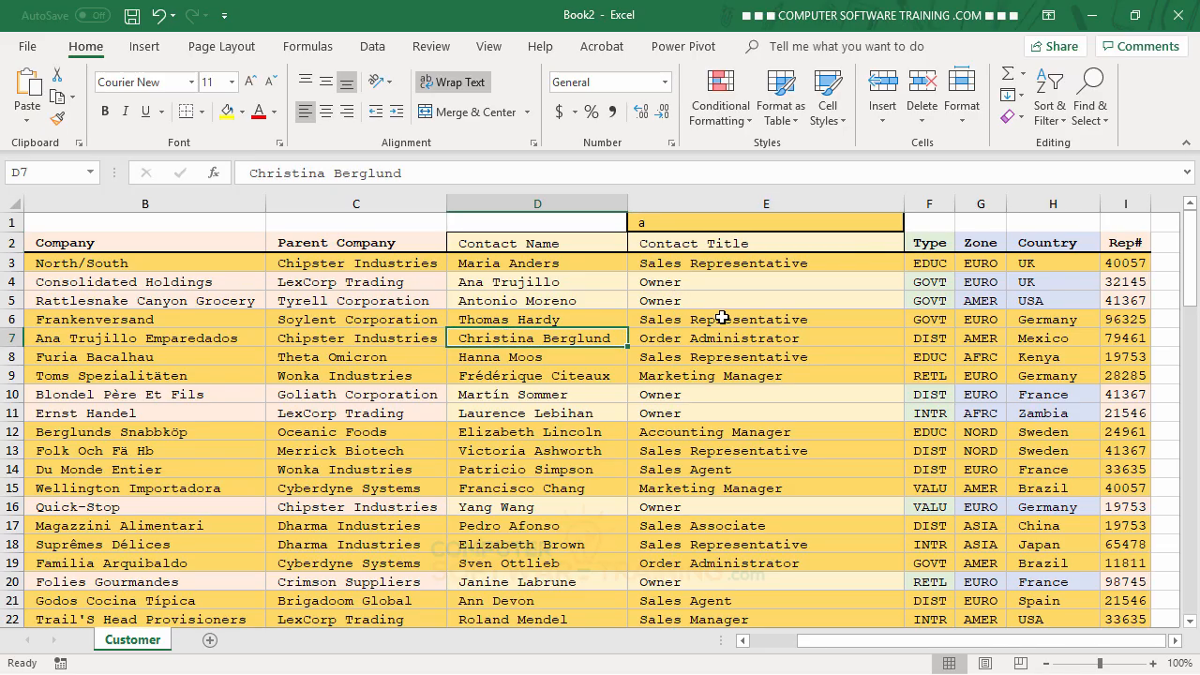
left_click(730, 125)
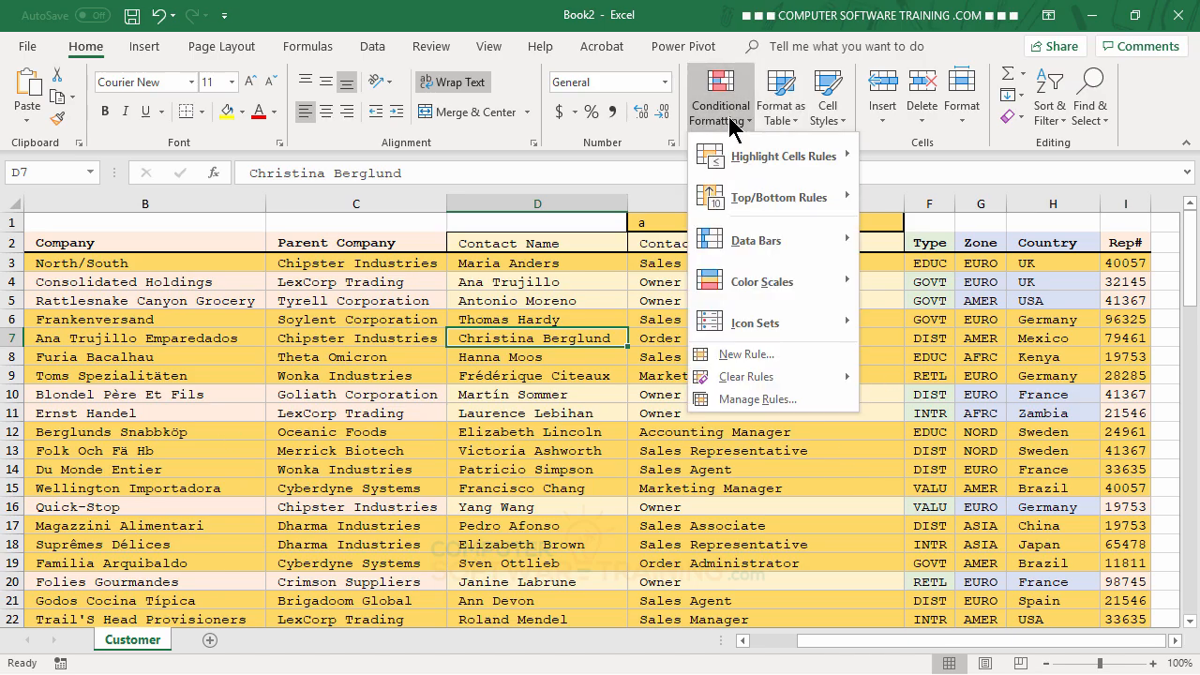
mouse_move(745, 378)
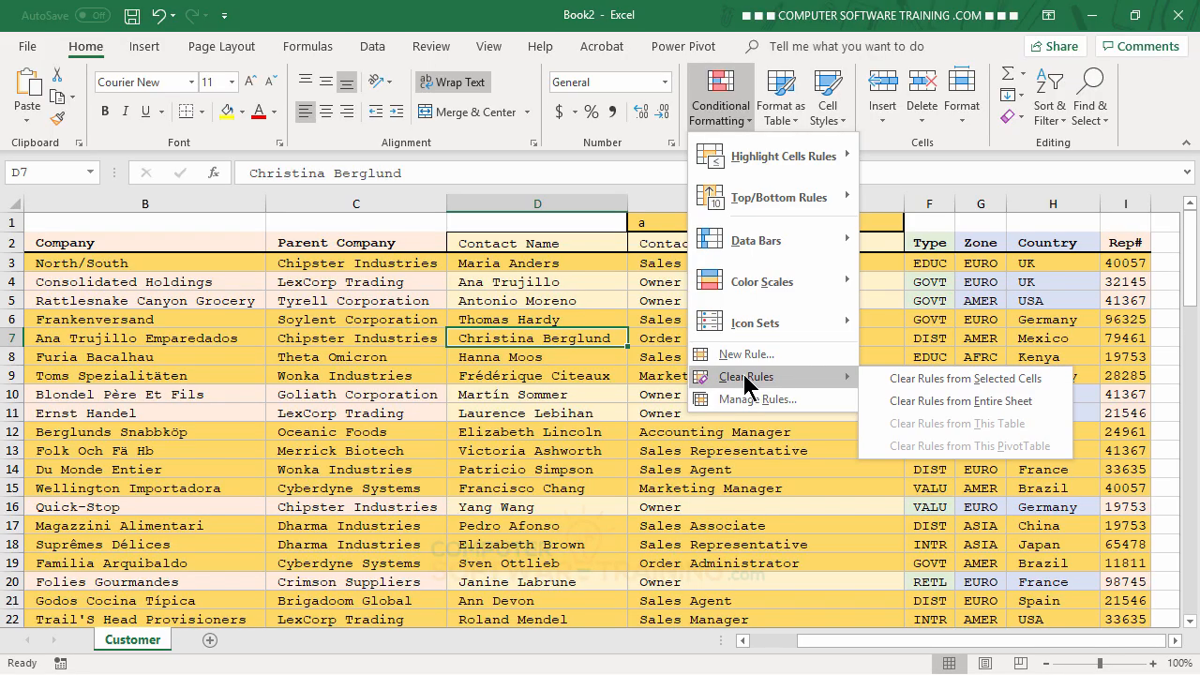
left_click(951, 403)
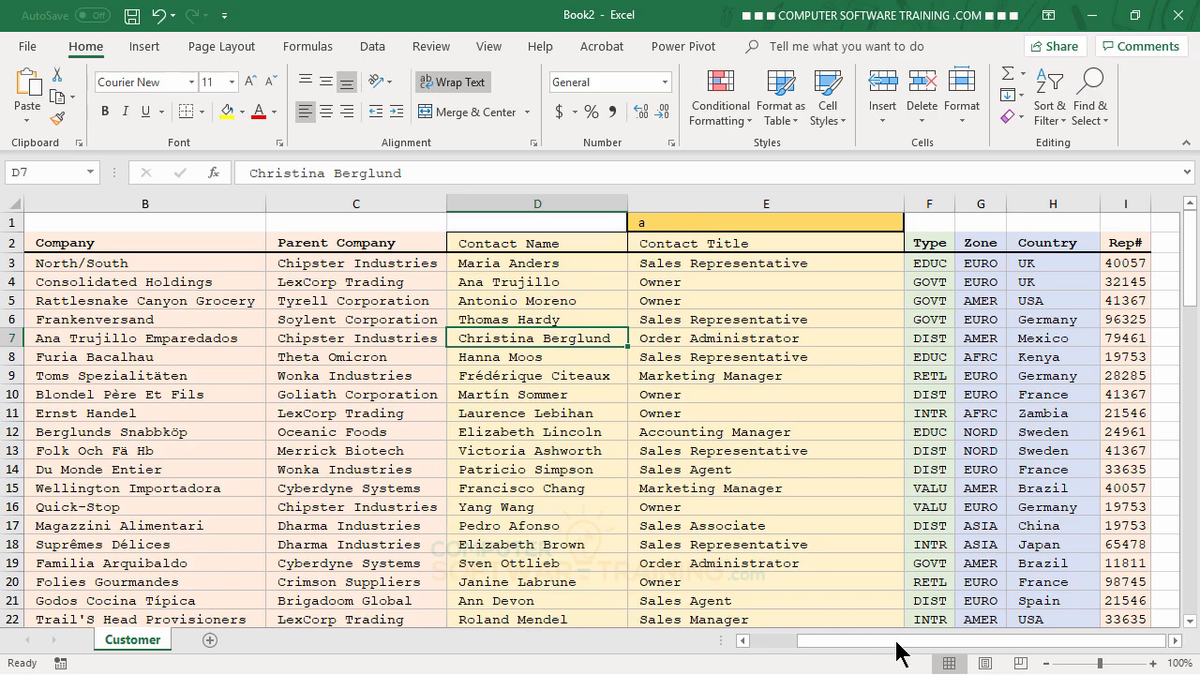
left_click_drag(899, 644, 841, 646)
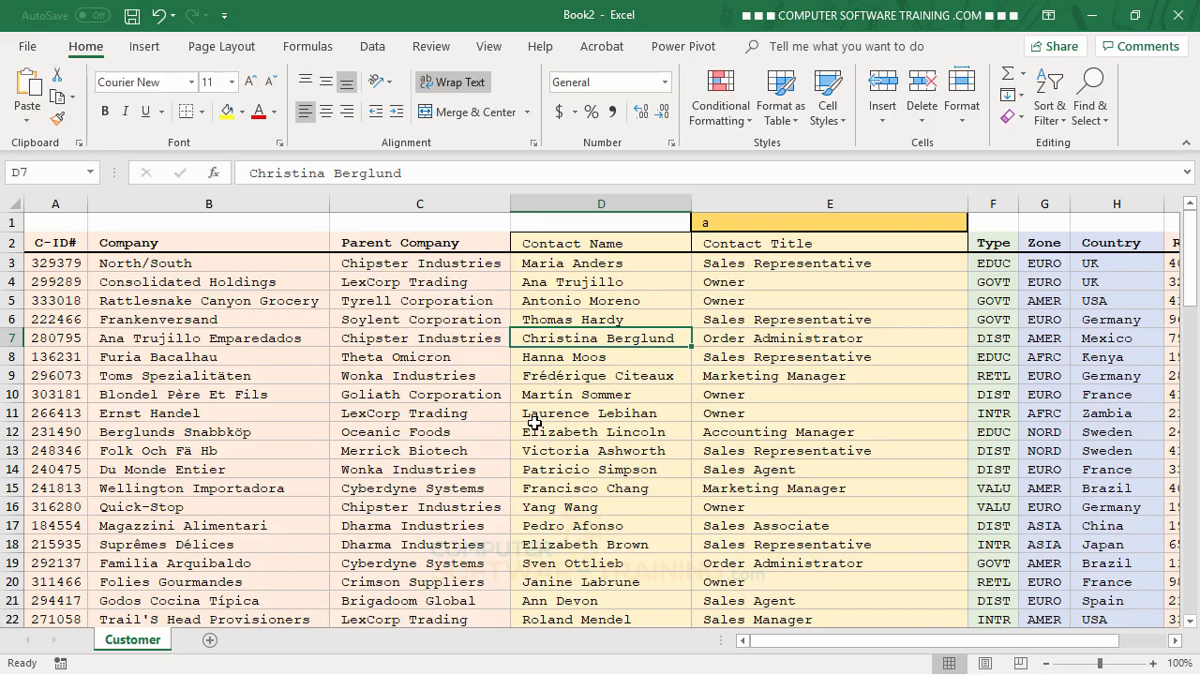
- Select all customer records from A3 through column I and start a new conditional formatting rule that uses a formula
left_click(37, 263)
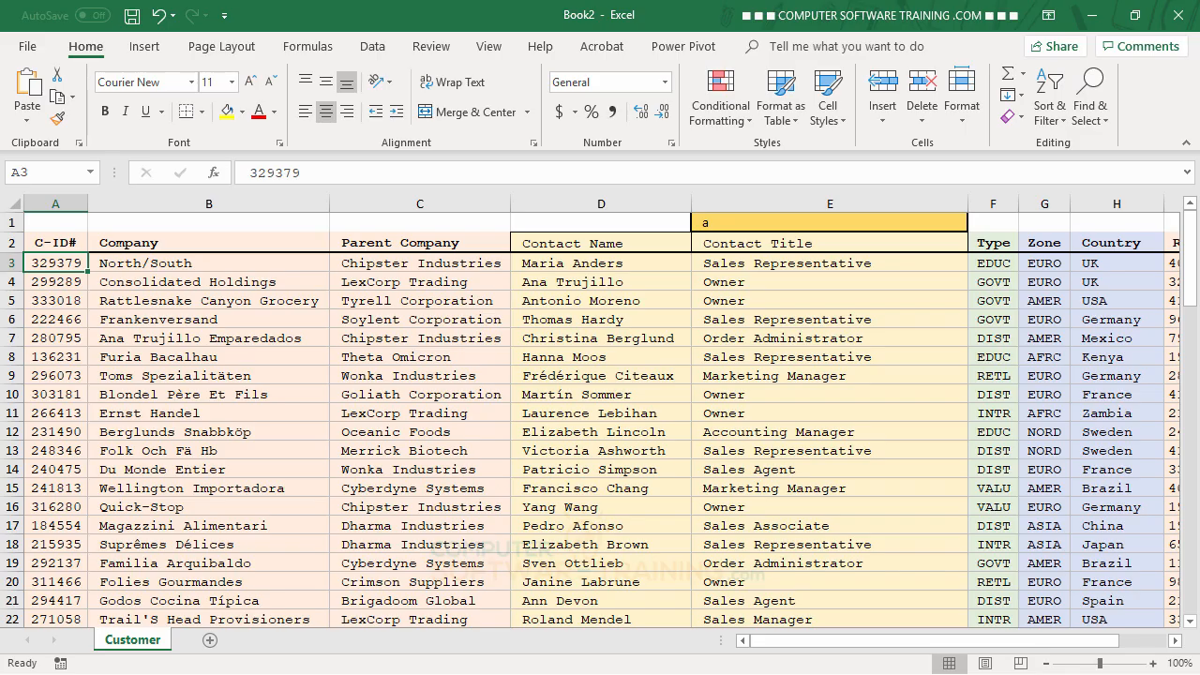
key("ctrl+shift+Right")
key("ctrl+shift+Down")
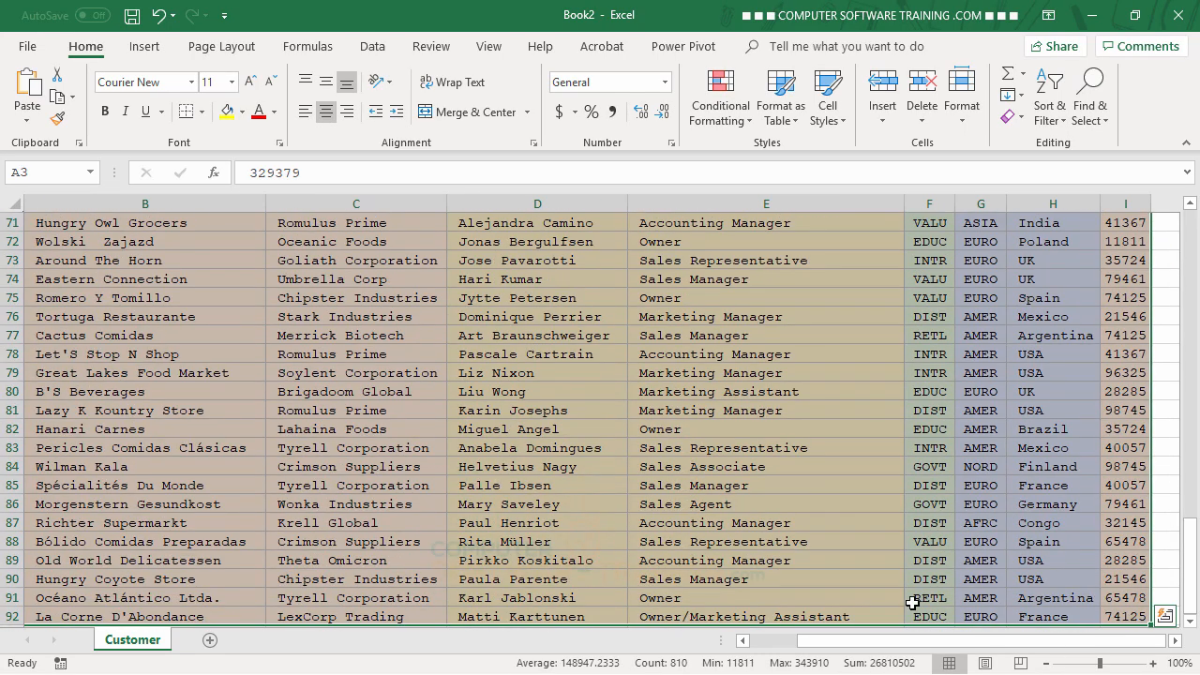
left_click_drag(1190, 596, 1198, 267)
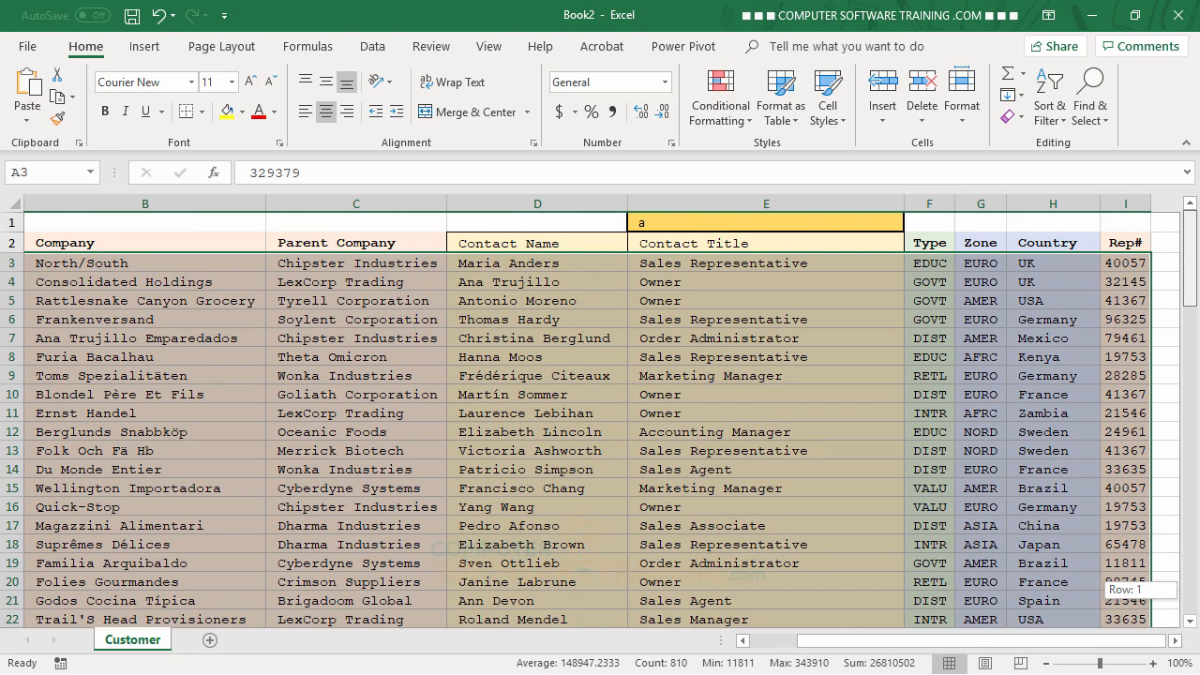
left_click(717, 120)
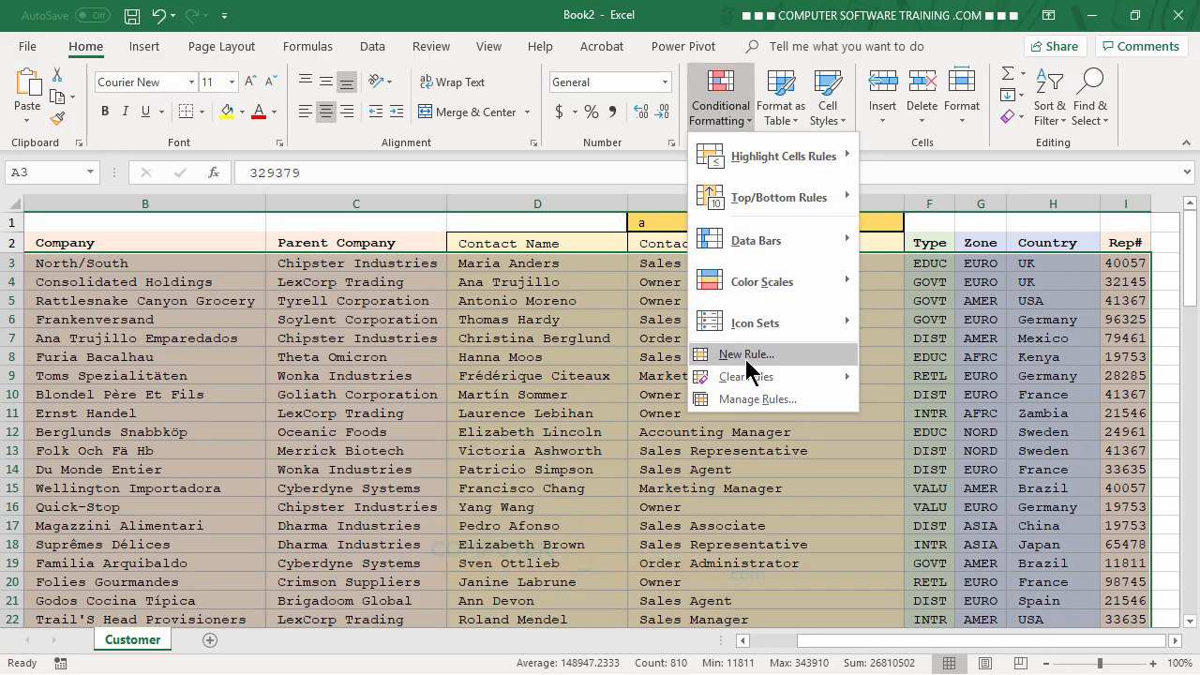
left_click(748, 359)
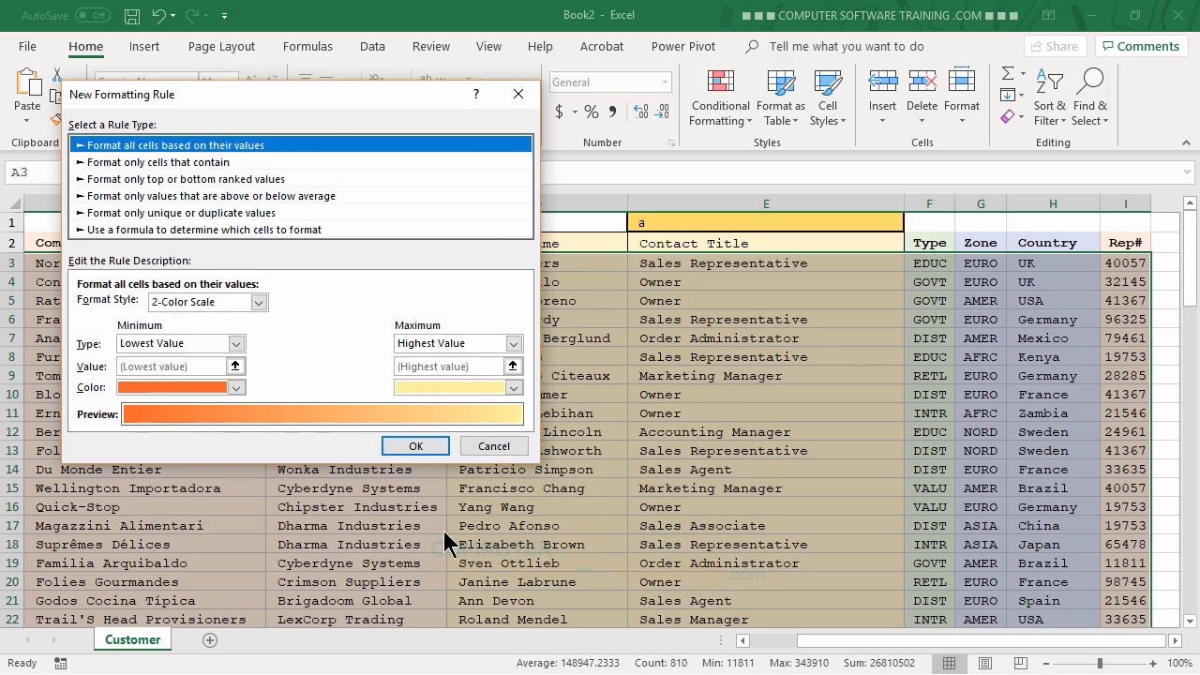
left_click(125, 230)
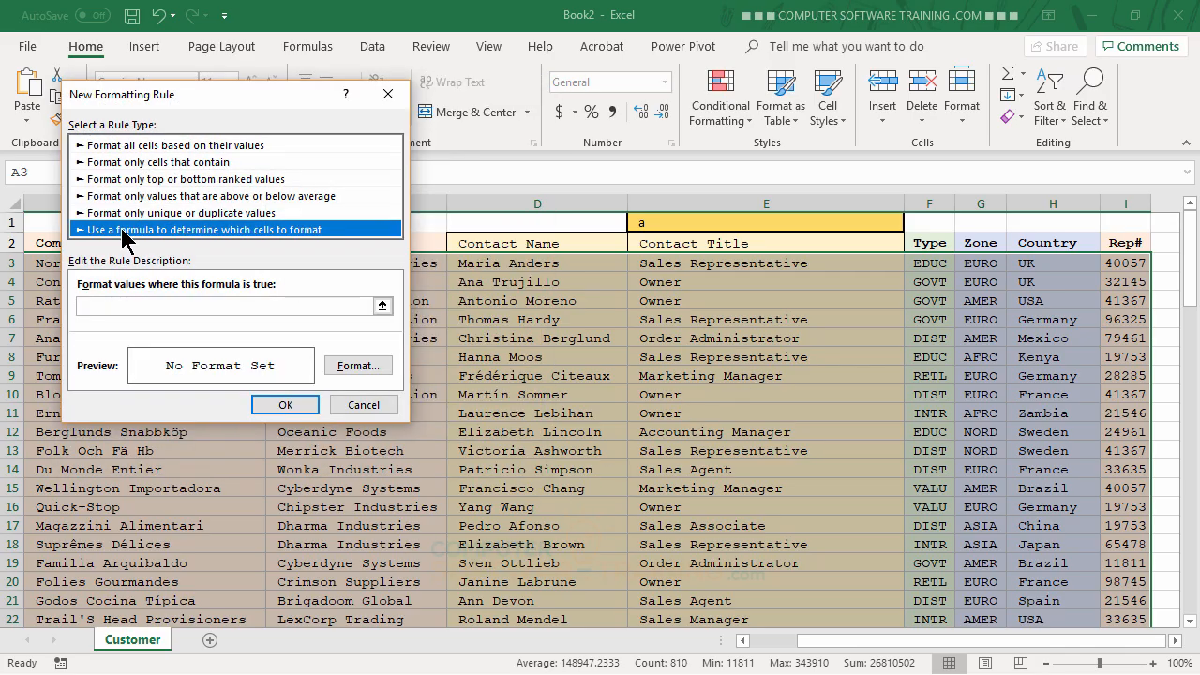
left_click(95, 305)
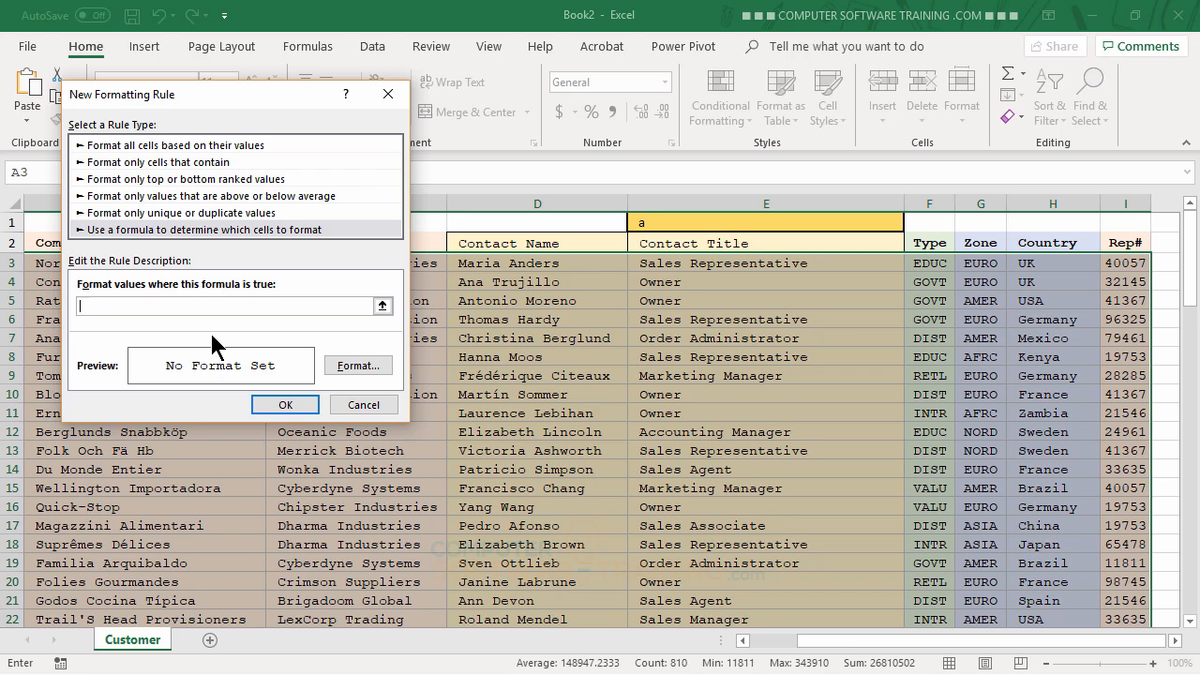
key("ctrl+v")
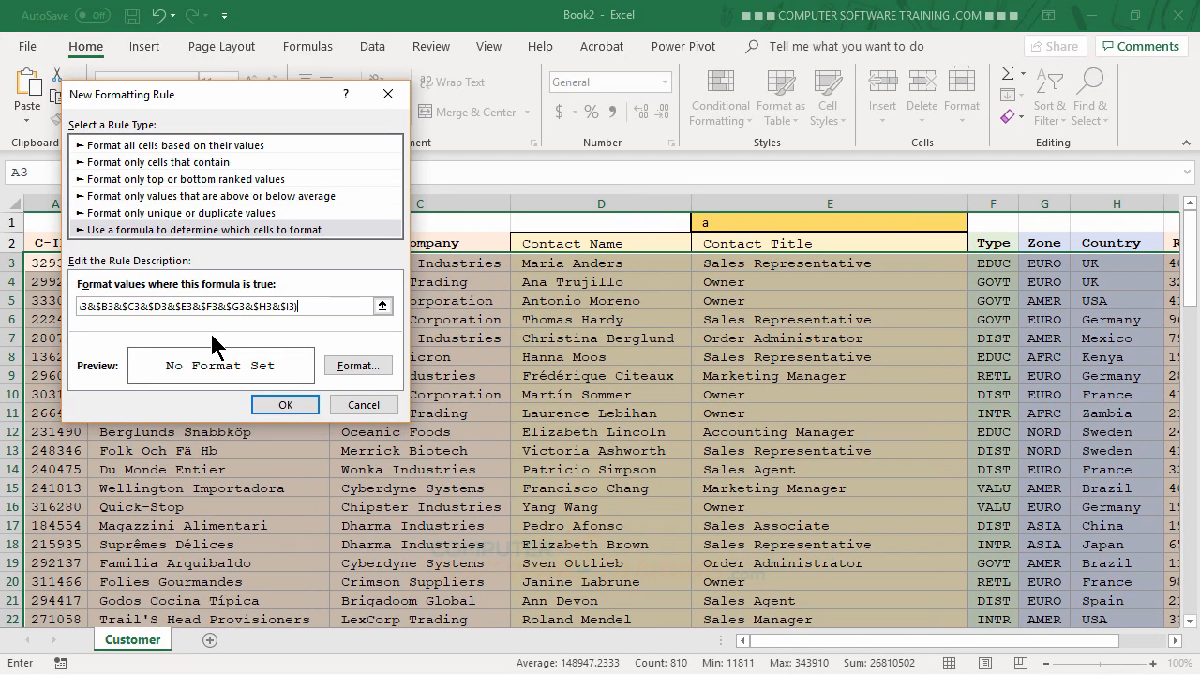
type("+$A$3")
key("BackSpace")
key("BackSpace")
key("BackSpace")
key("BackSpace")
key("BackSpace")
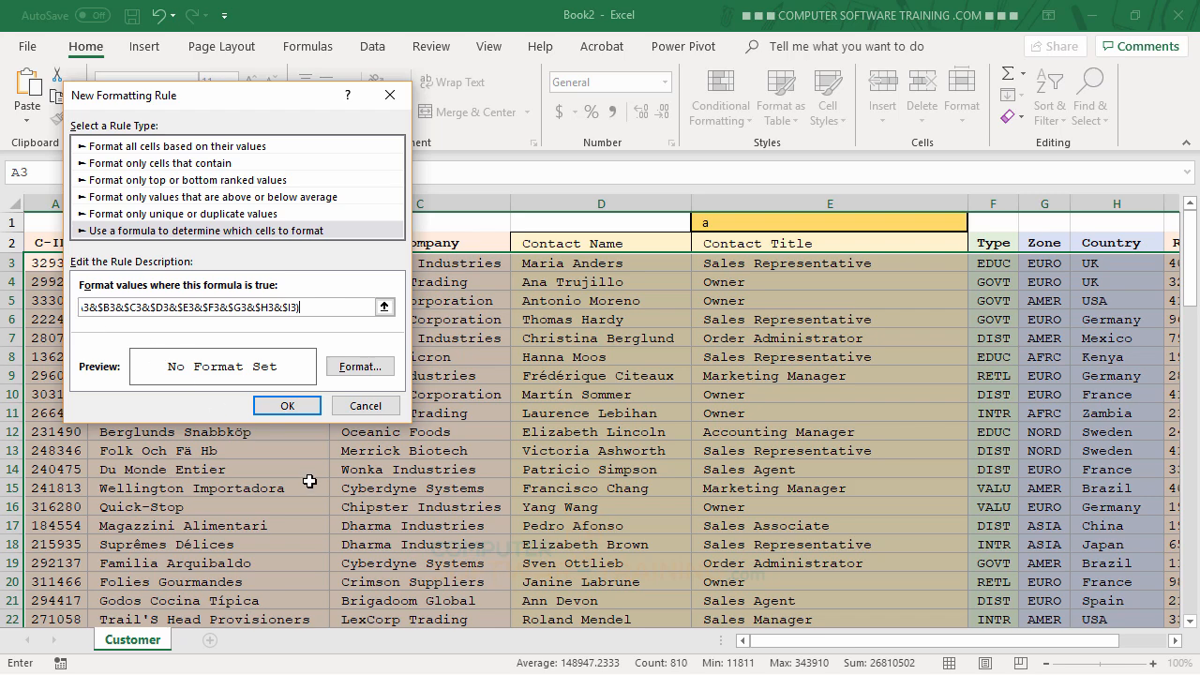
type("+$A$3")
key("BackSpace")
key("BackSpace")
key("BackSpace")
key("BackSpace")
key("BackSpace")
key("BackSpace")
key("BackSpace")
key("BackSpace")
key("BackSpace")
key("BackSpace")
key("BackSpace")
key("BackSpace")
key("BackSpace")
key("BackSpace")
key("BackSpace")
key("BackSpace")
key("BackSpace")
key("BackSpace")
key("BackSpace")
key("BackSpace")
key("BackSpace")
key("BackSpace")
key("BackSpace")
key("BackSpace")
key("BackSpace")
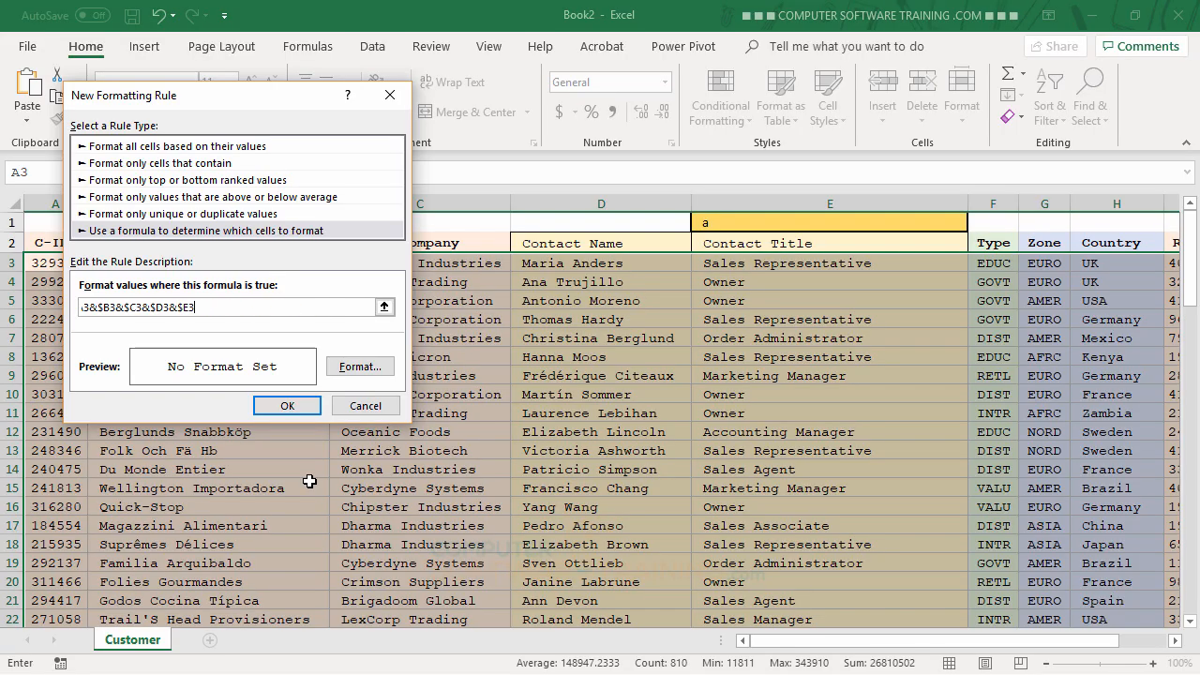
key("BackSpace")
key("BackSpace")
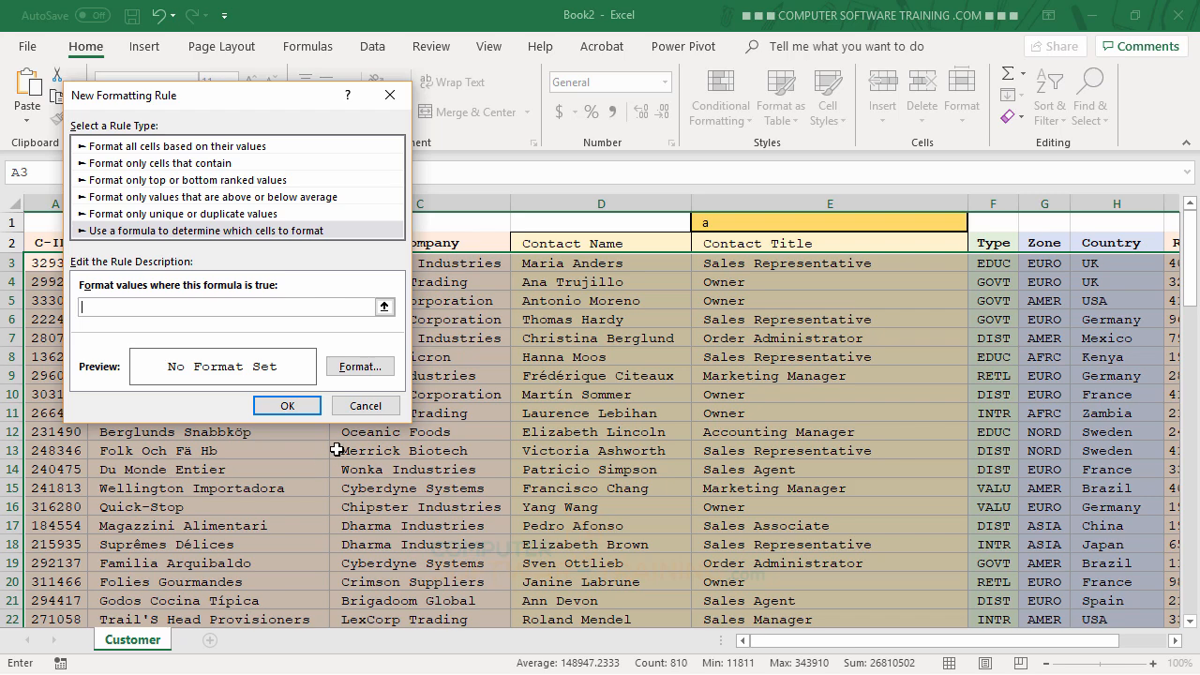
- Begin the rule's formula with =SEARCH($E$1, so that cell E1 supplies the text to find
type("=SEARCH(")
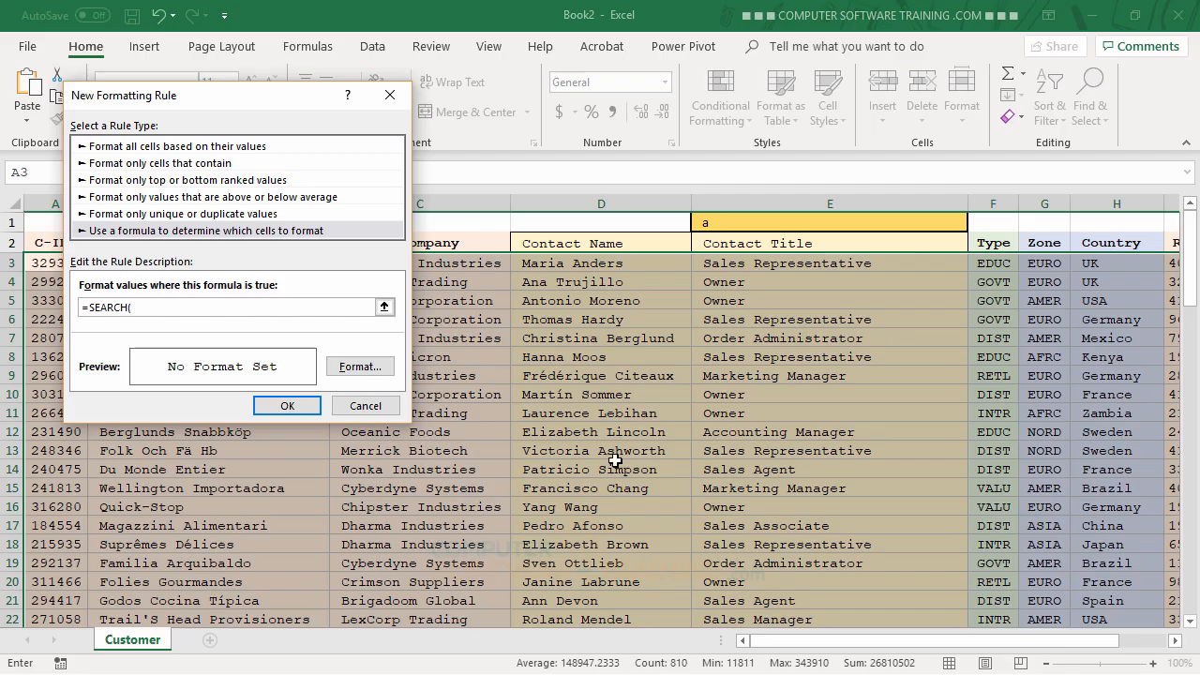
left_click(769, 223)
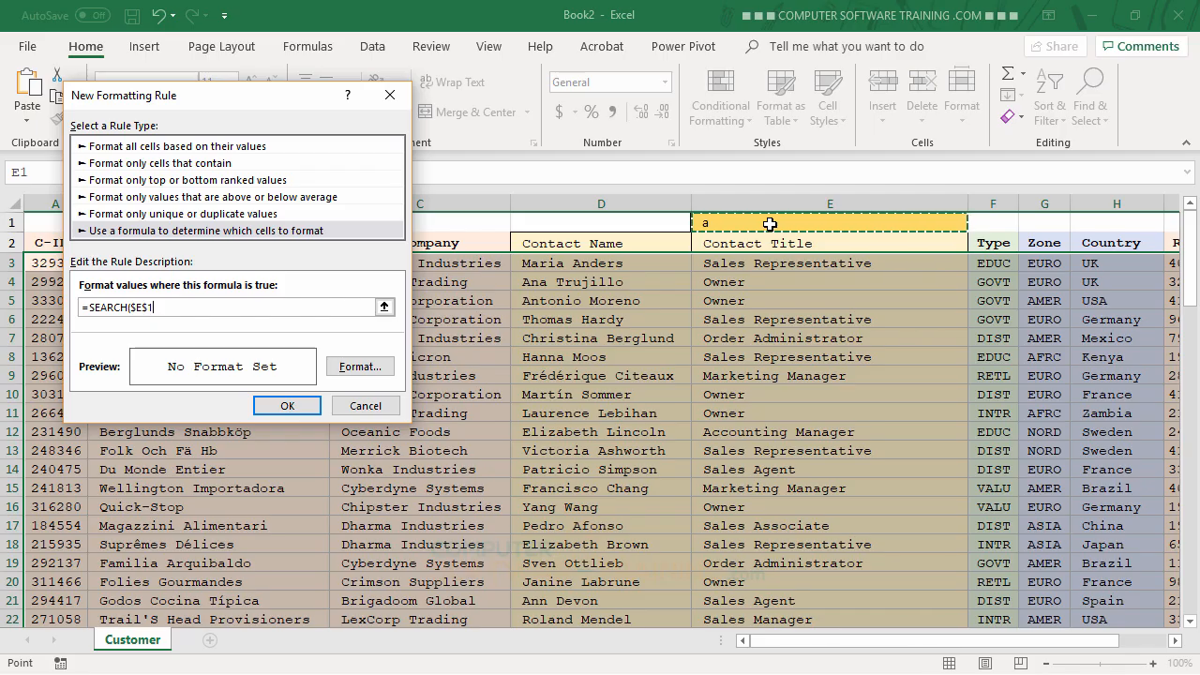
type(",")
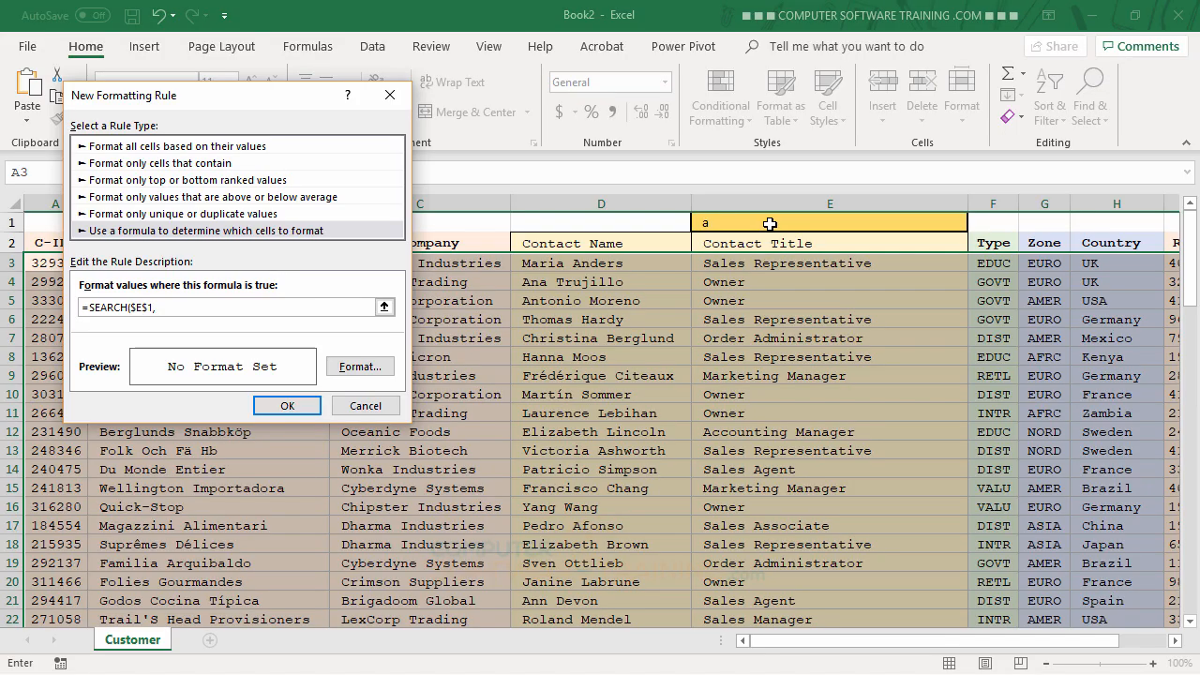
left_click_drag(220, 94, 266, 129)
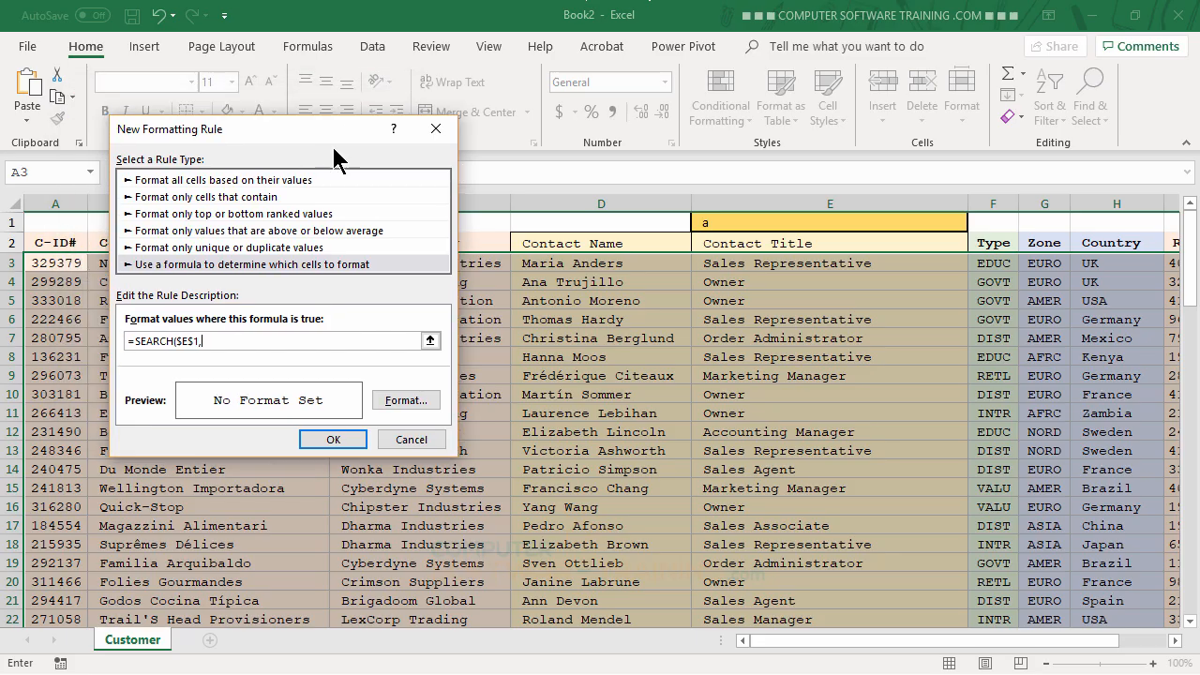
left_click_drag(333, 148, 708, 232)
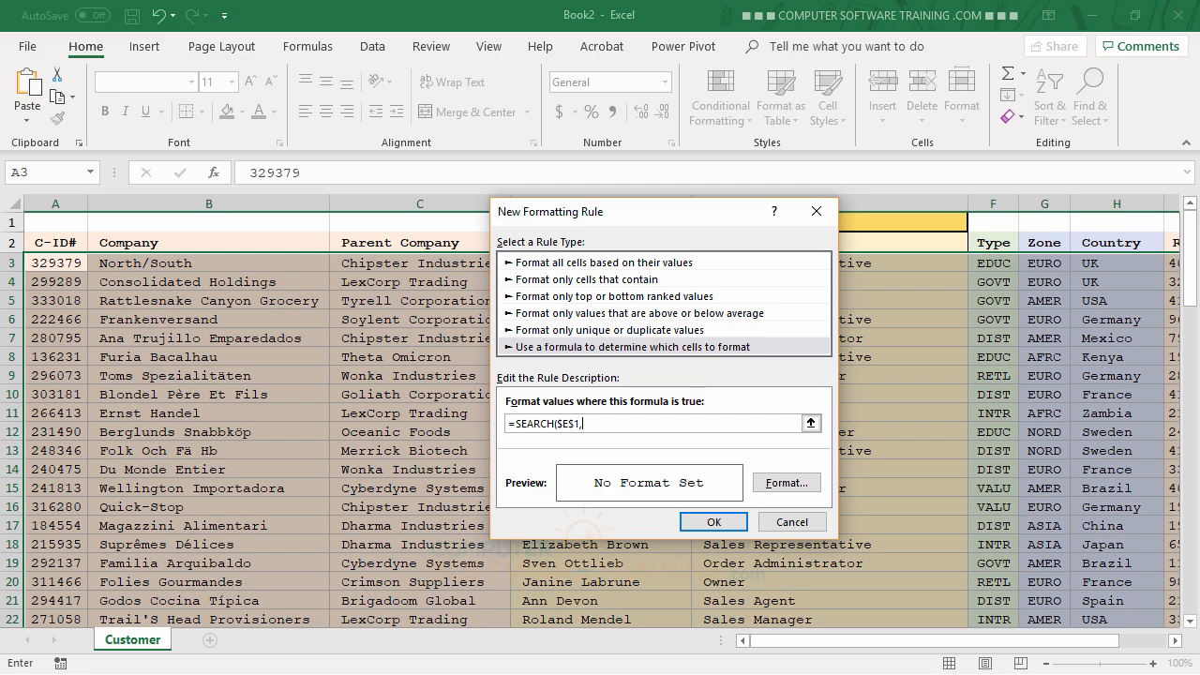
- Complete the SEARCH formula with the joined row cells $A3&$B3&$C3&$D3&$E3&$F3&$G3&$H3&$I3 as the text to search within
type("$A3")
type("&$B3")
type("&$C3&$D3&$E")
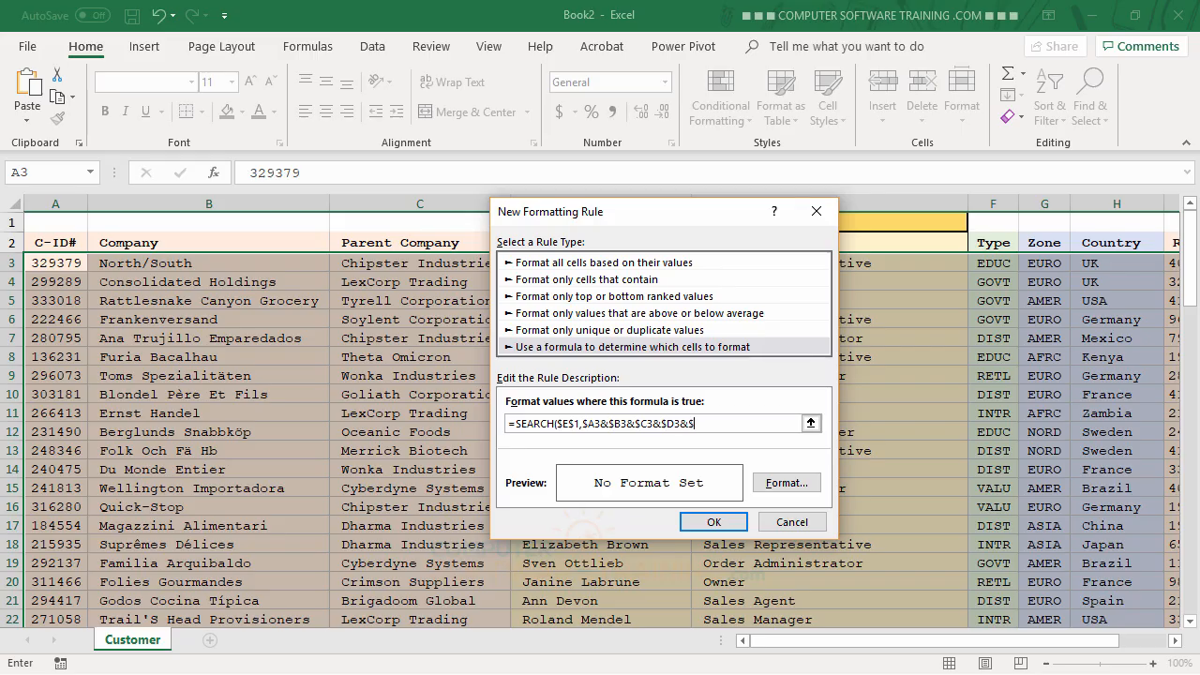
type("3")
type("&$F3&$G3&$H3")
type("&")
type("$I3")
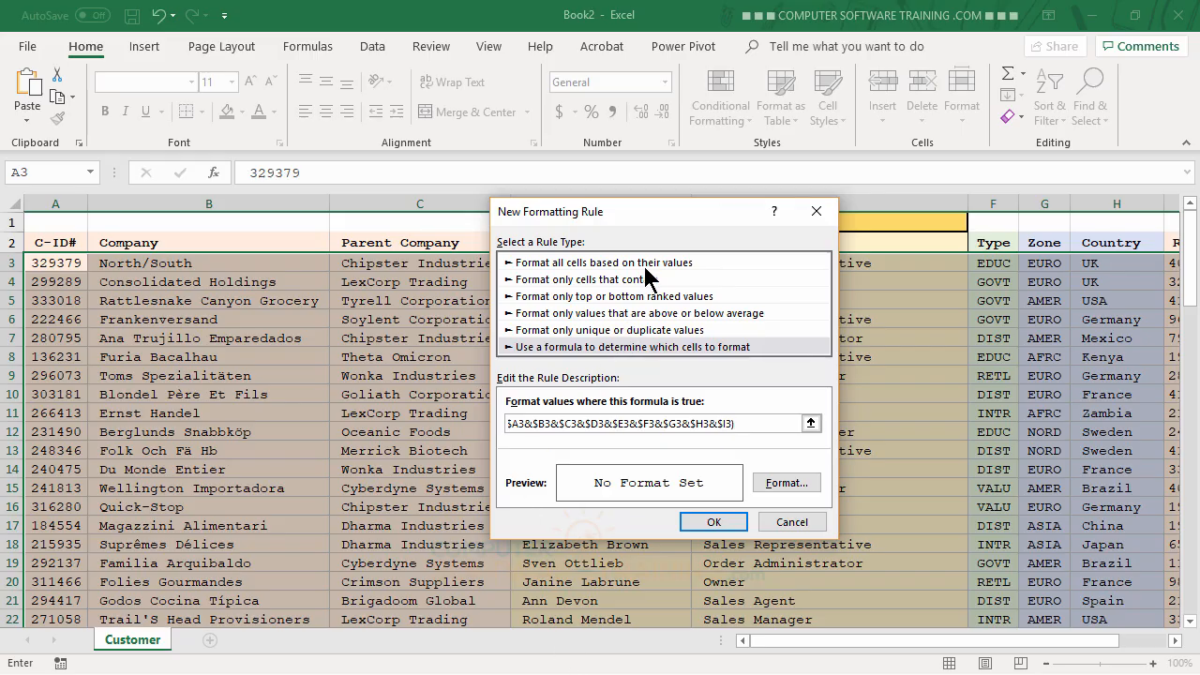
- Give the rule a bright yellow background fill and apply it to the selected records
left_click_drag(659, 212, 630, 293)
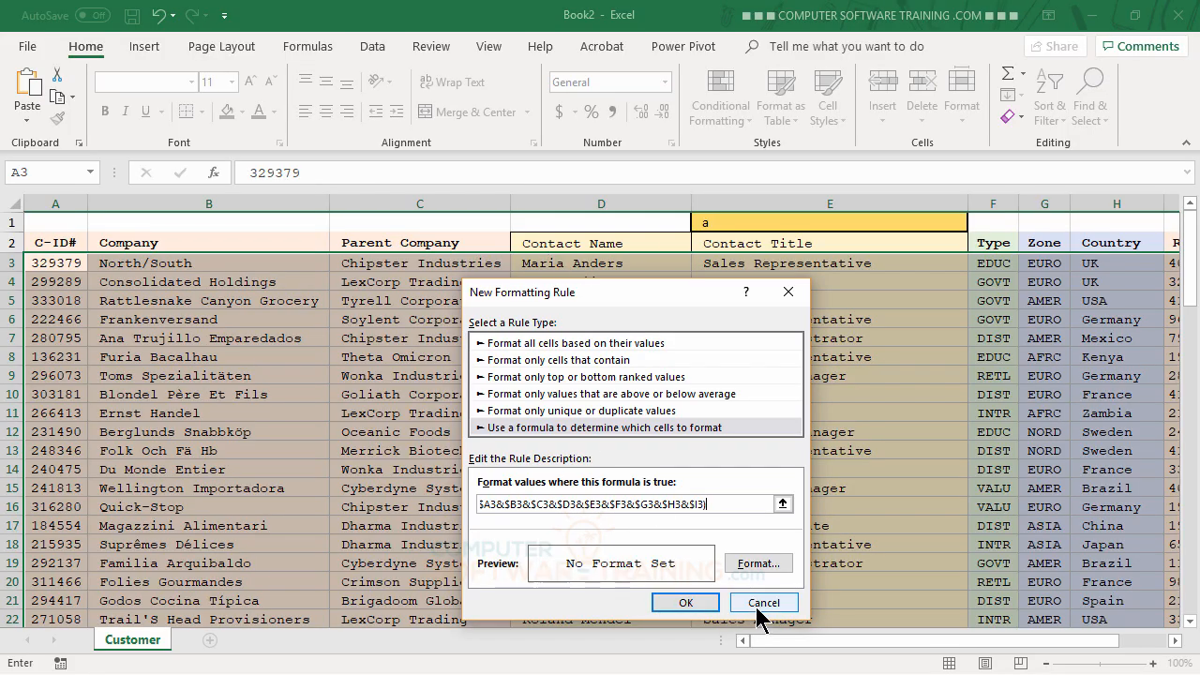
left_click(763, 563)
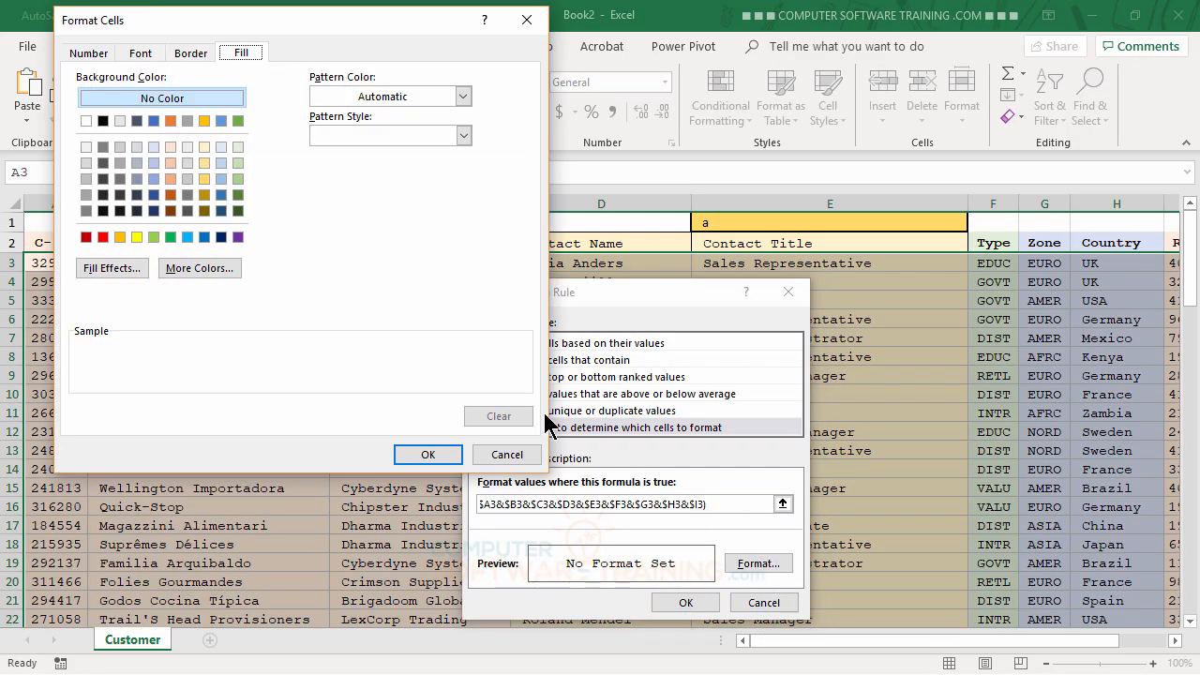
left_click(137, 236)
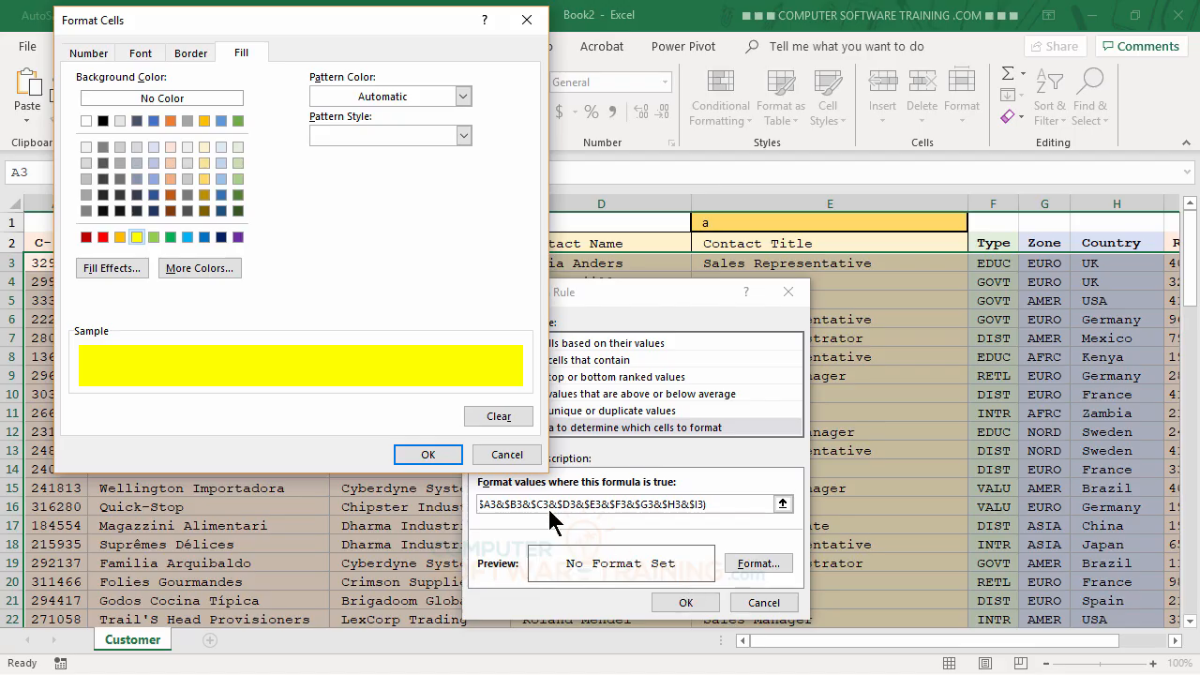
left_click(429, 455)
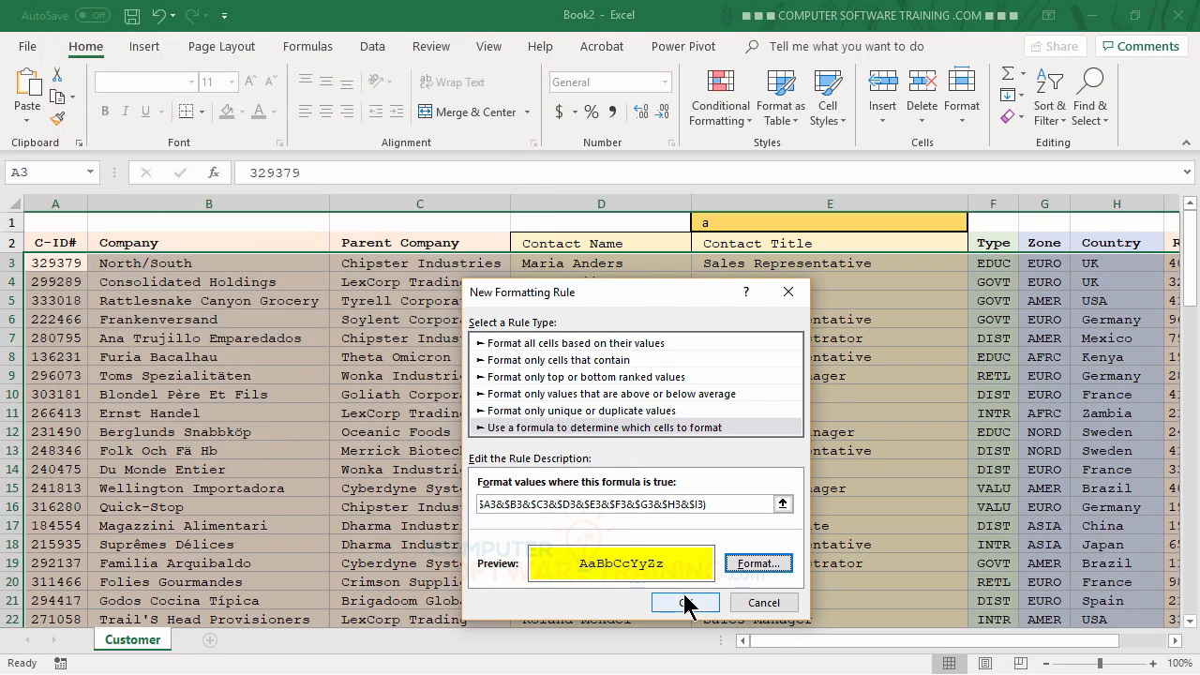
left_click(685, 604)
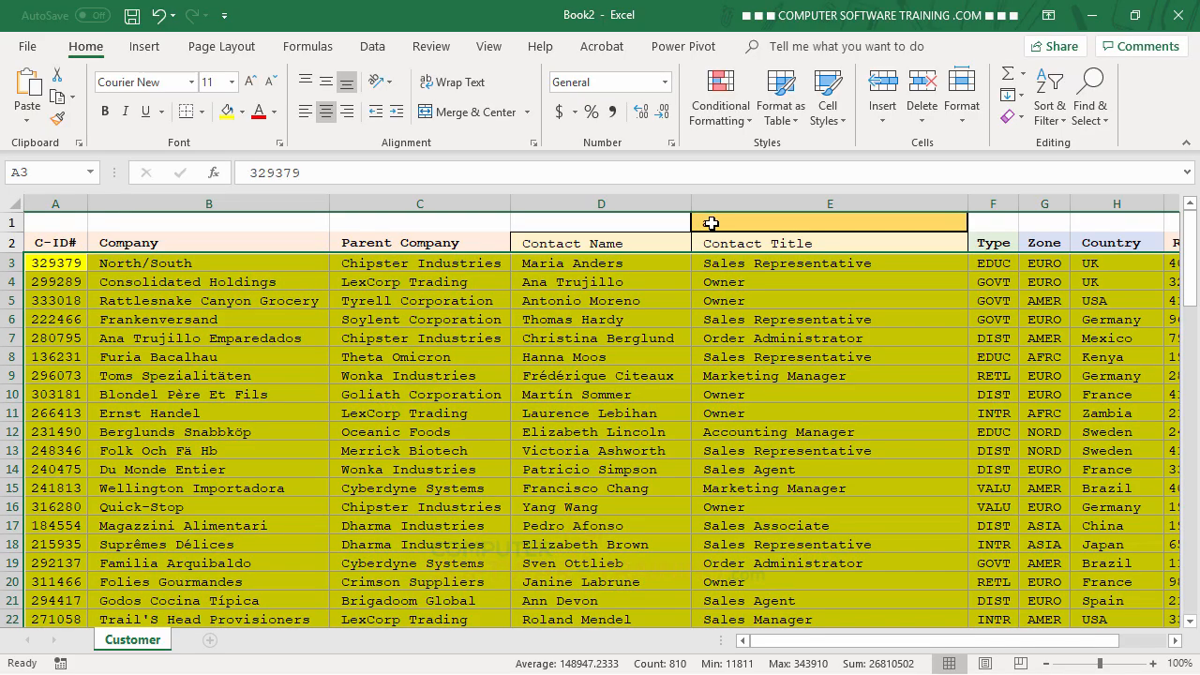
- Test the whole-row search highlighting by entering "owner", "ana" and "Bl" in cell E1, one after the other
left_click(710, 225)
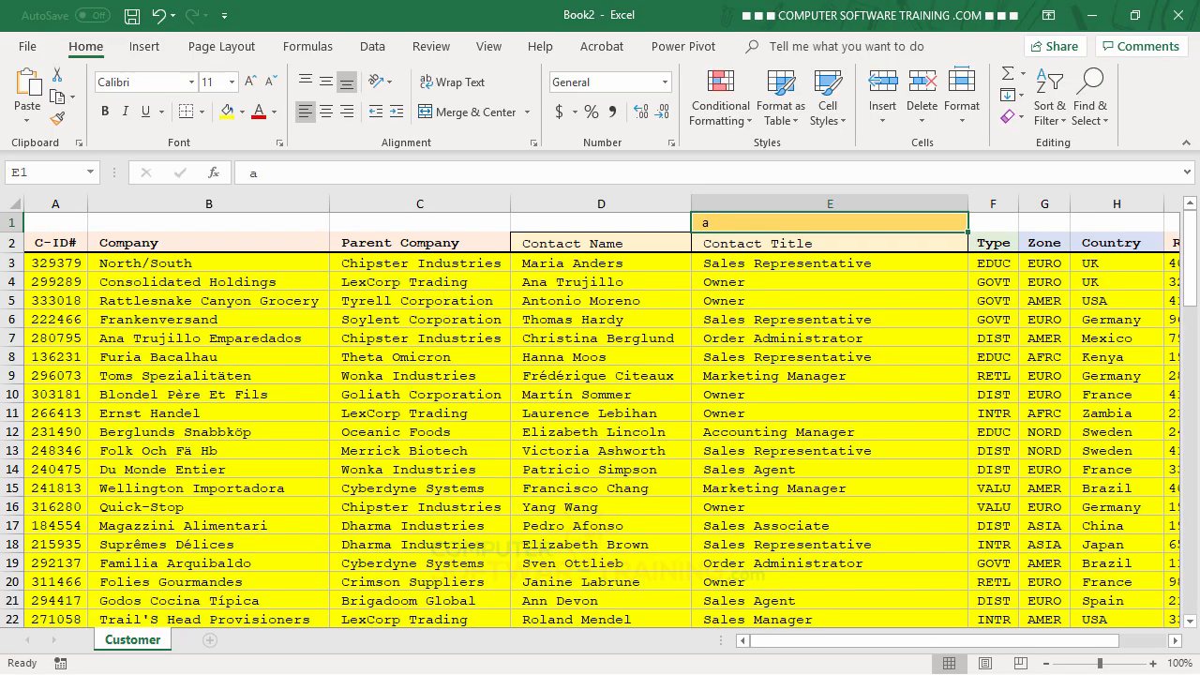
type("owner")
key("Return")
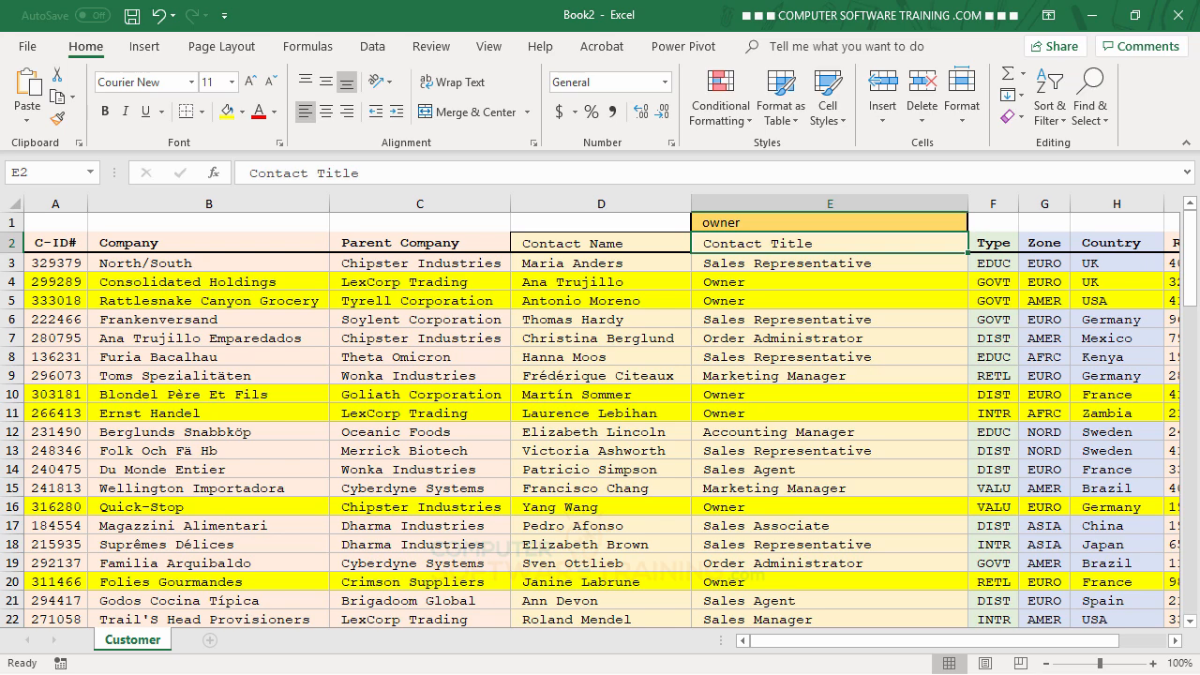
left_click(748, 222)
type("ana")
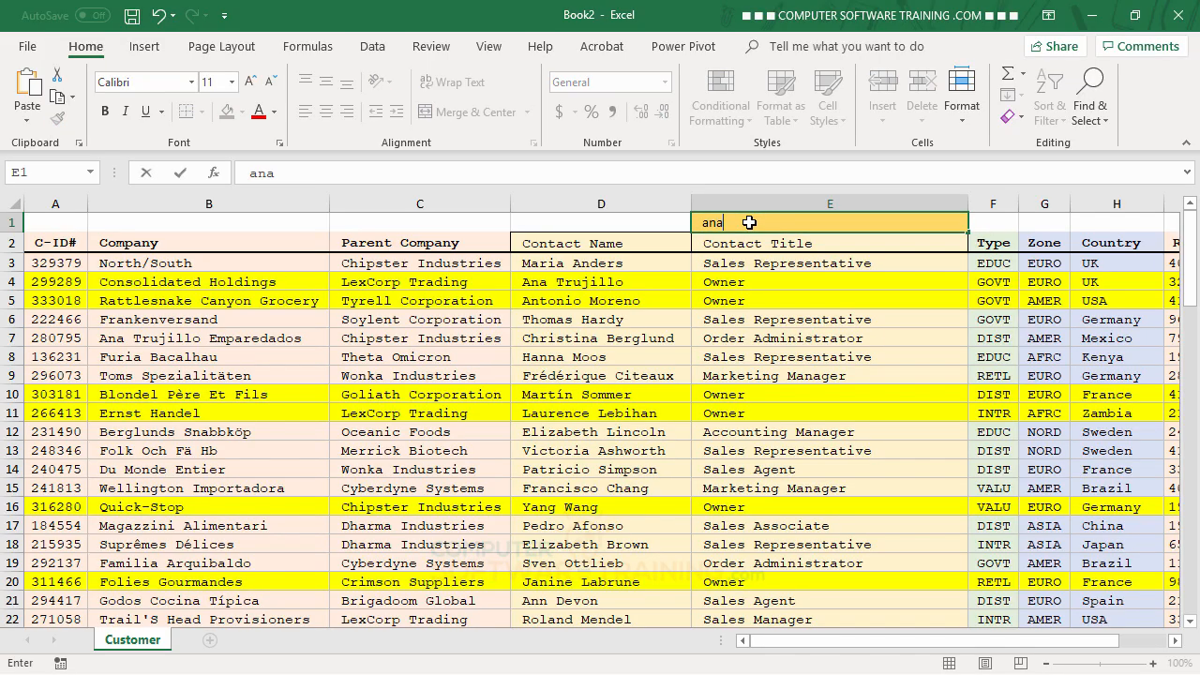
key("Return")
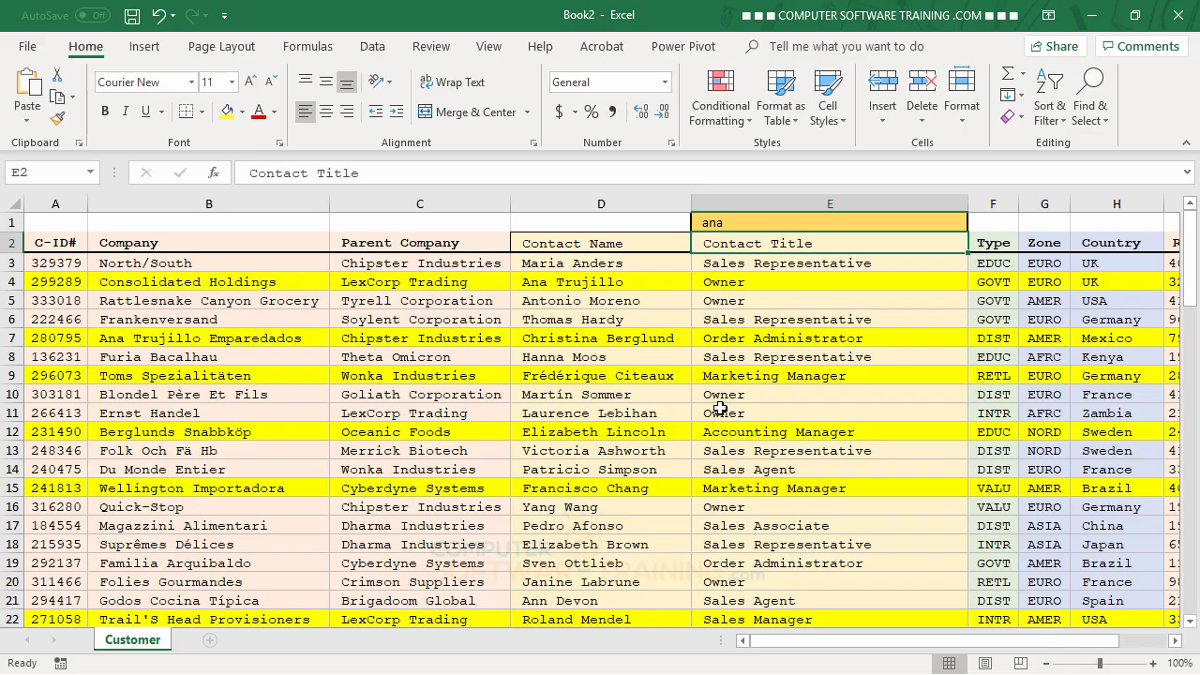
left_click(732, 223)
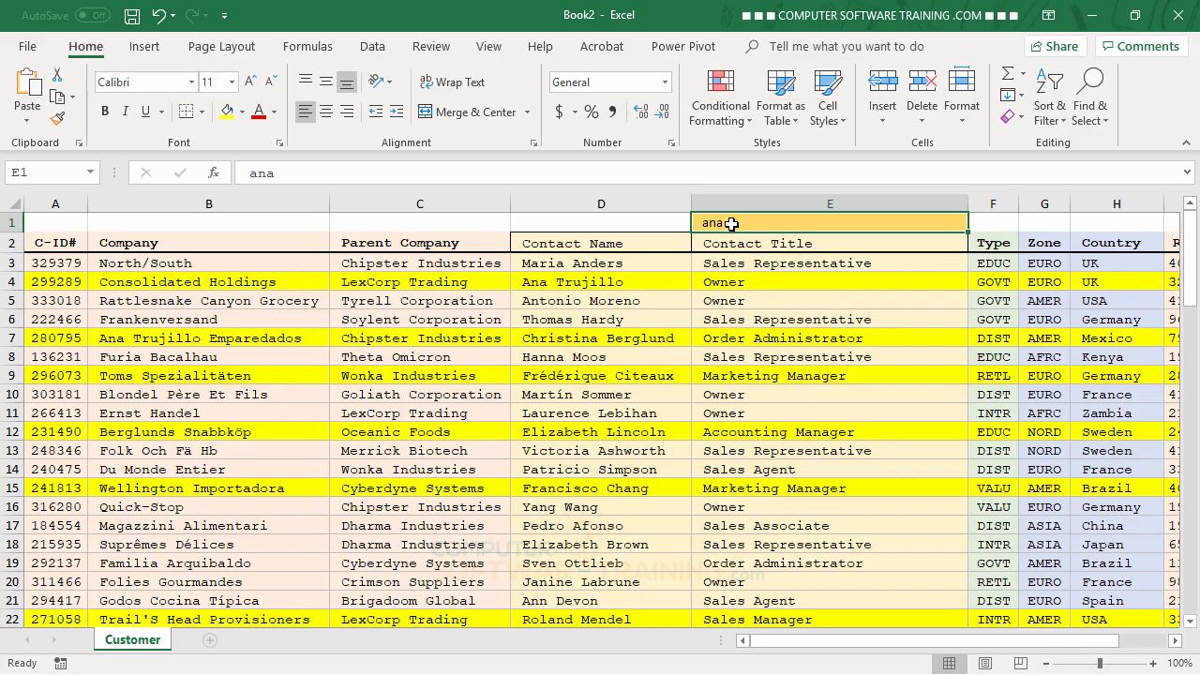
type("Bl")
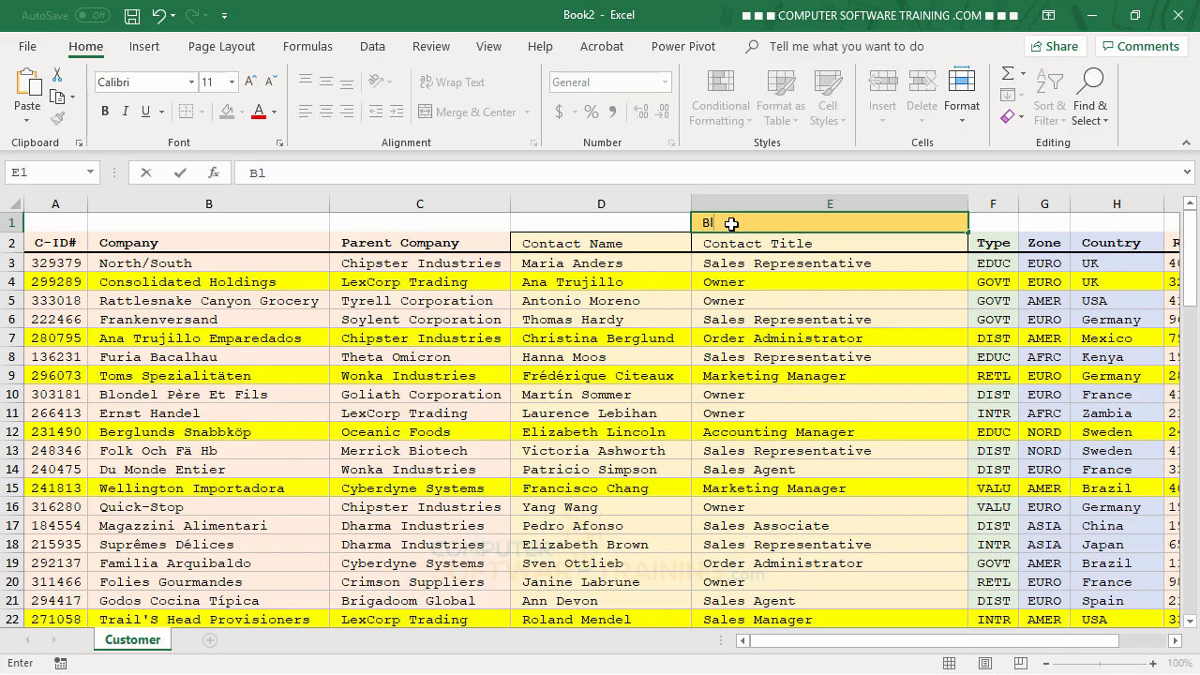
key("Return")
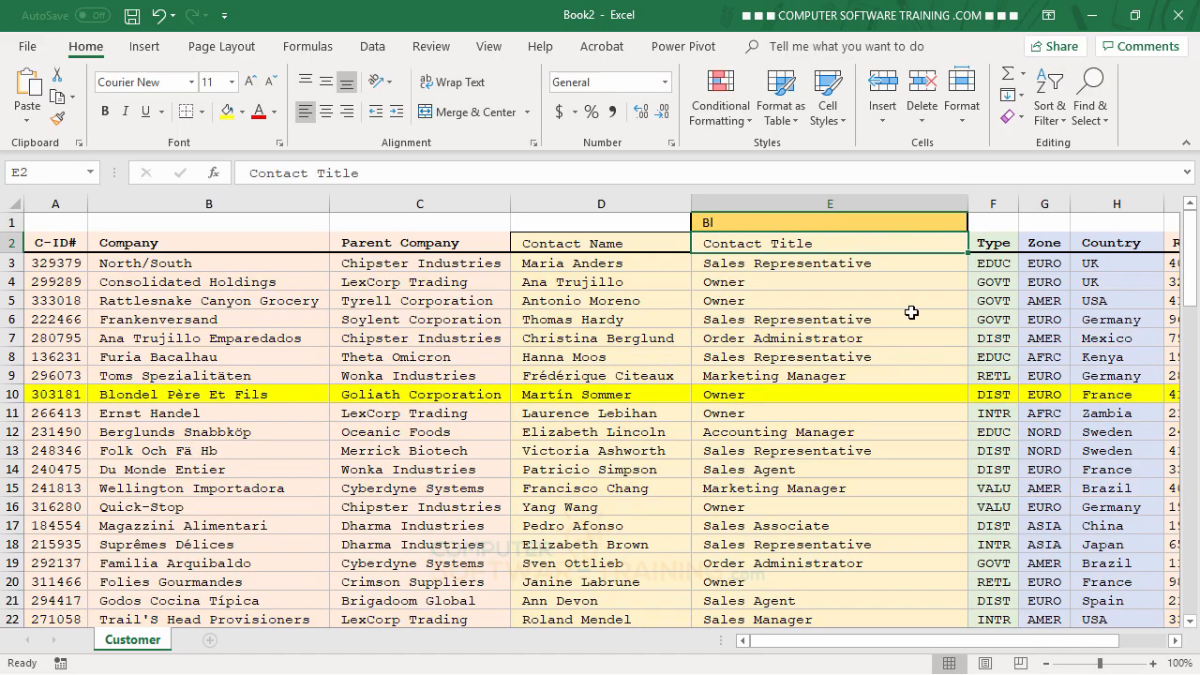
- Enter "DIST" in cell E2 and as the search term in cell E1, and review the highlighted rows down the sheet
key("BackSpace")
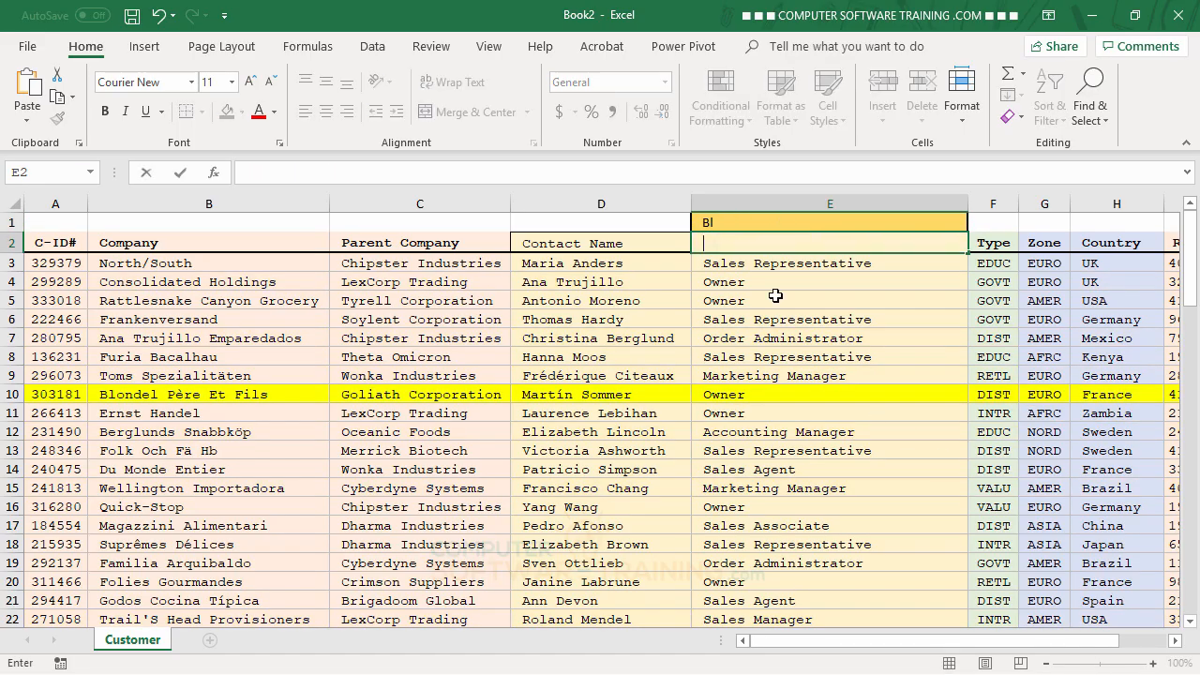
type("DIST")
key("Return")
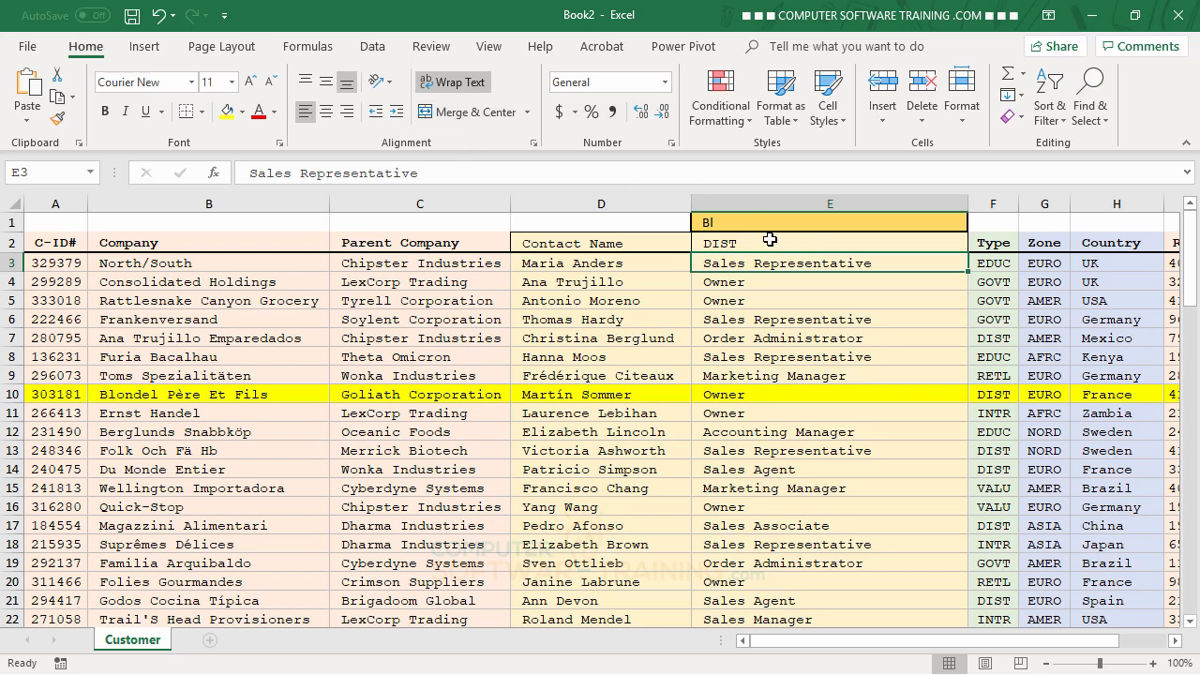
left_click(730, 219)
type("DIST")
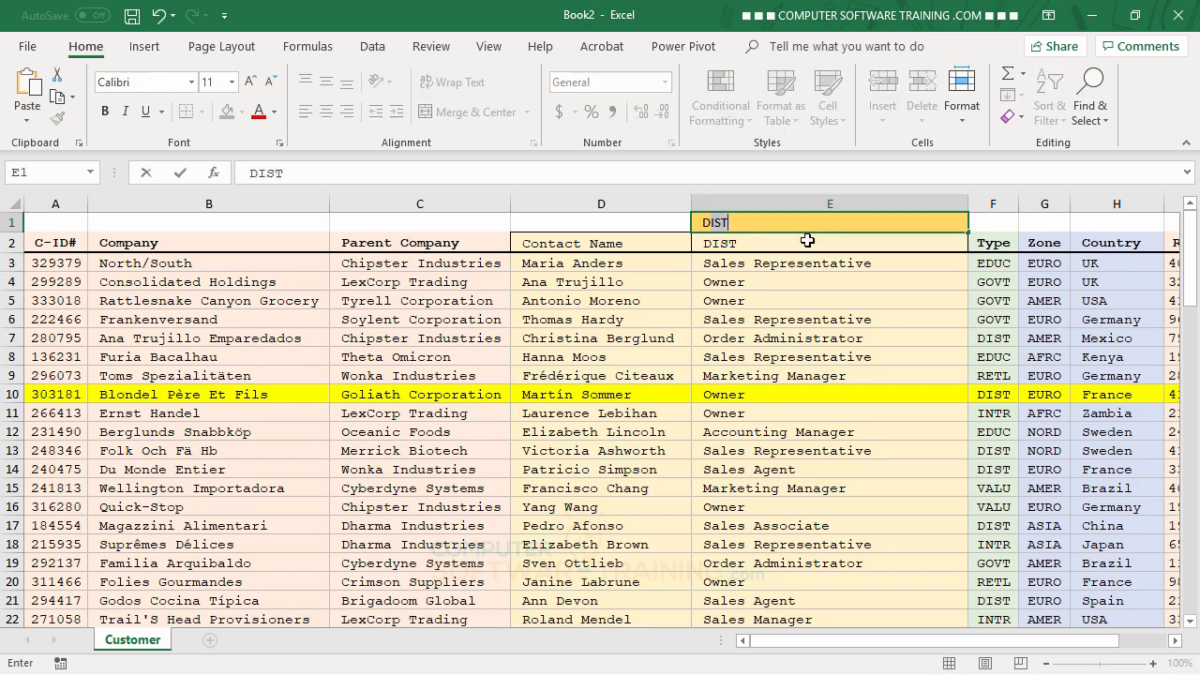
key("Return")
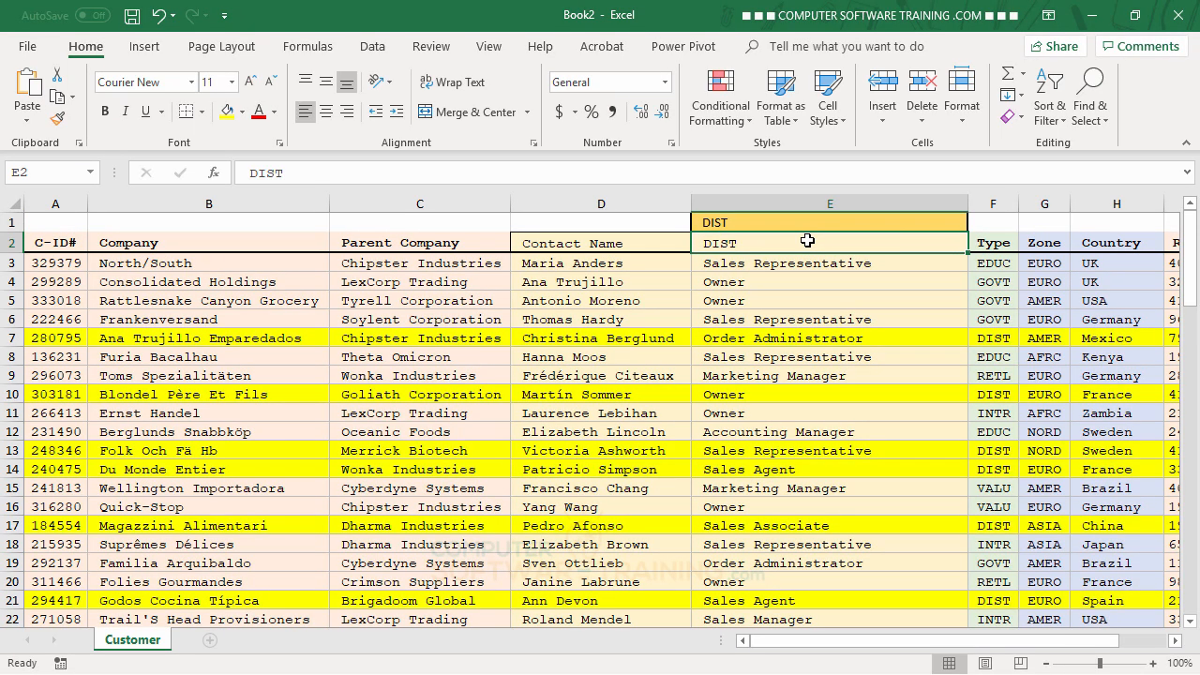
scroll(1020, 405, "down", 9)
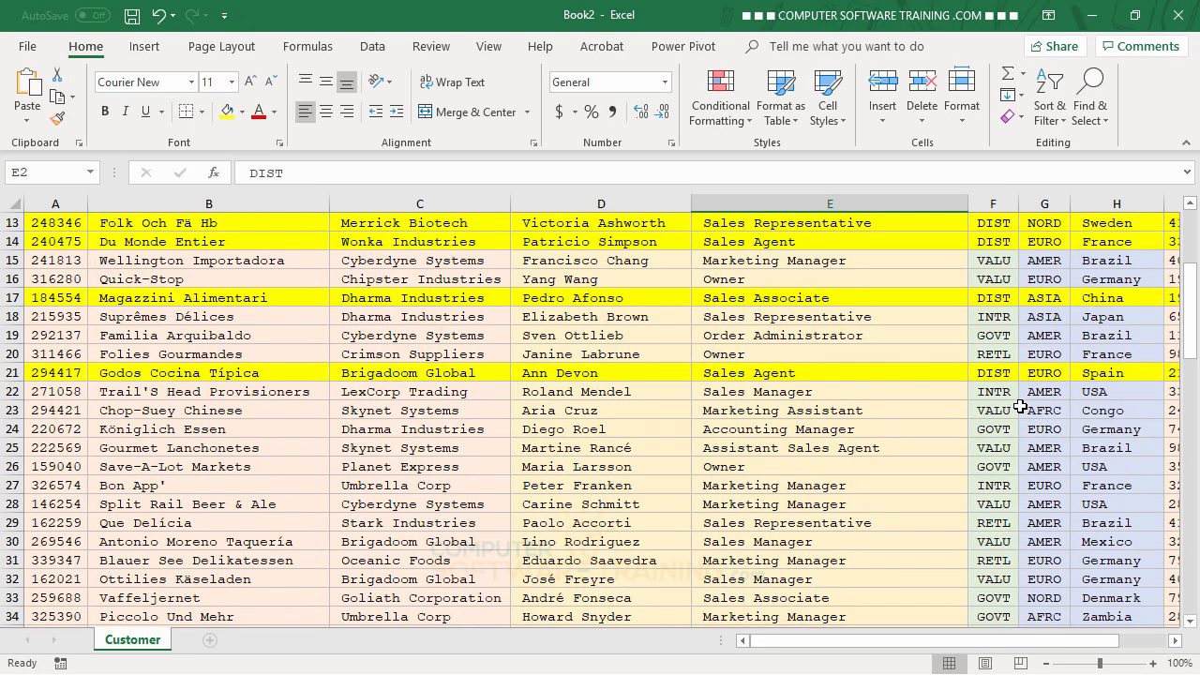
scroll(1020, 405, "down", 4)
scroll(1020, 405, "up", 13)
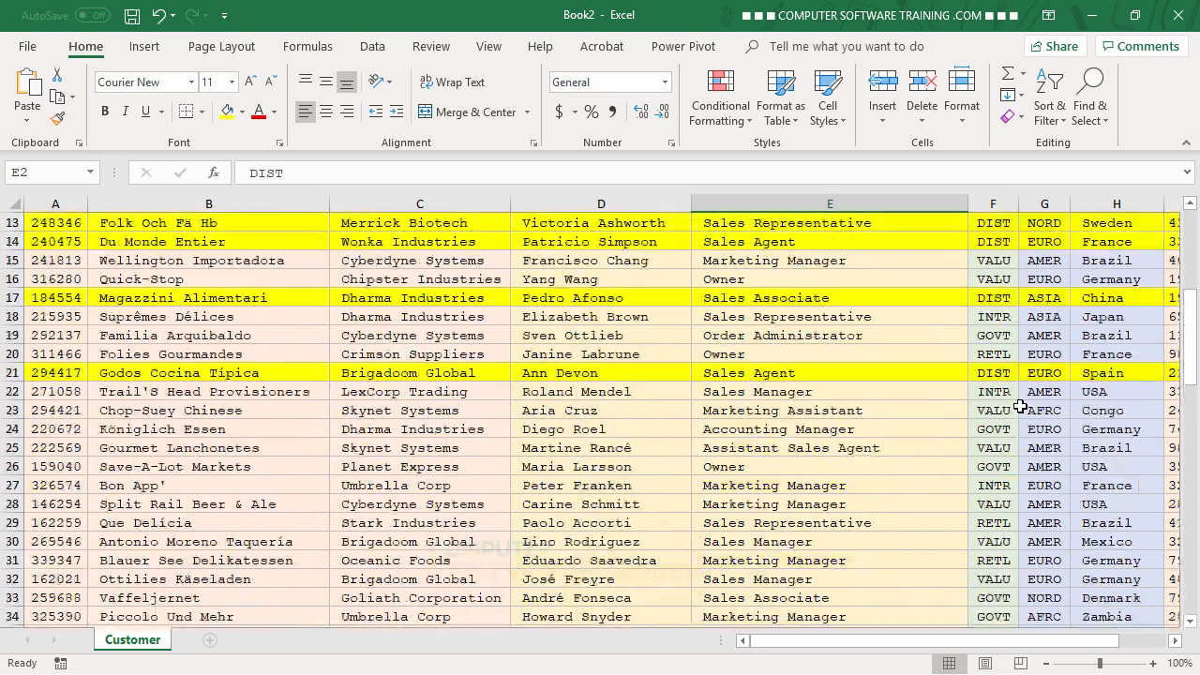